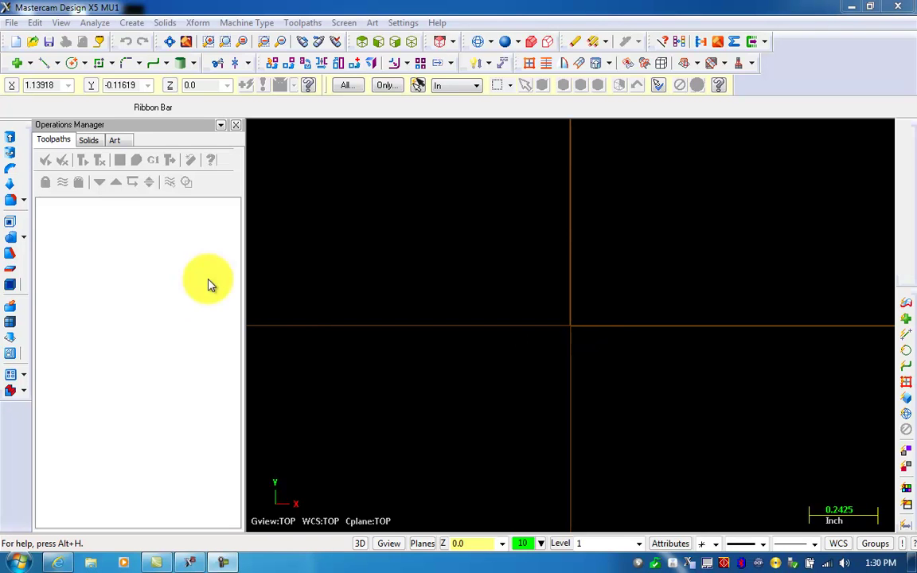
# Browse from the cd-image (G:) drive to the 2 inch Lithophane start-geometry folder.
pyautogui.click(32, 43)
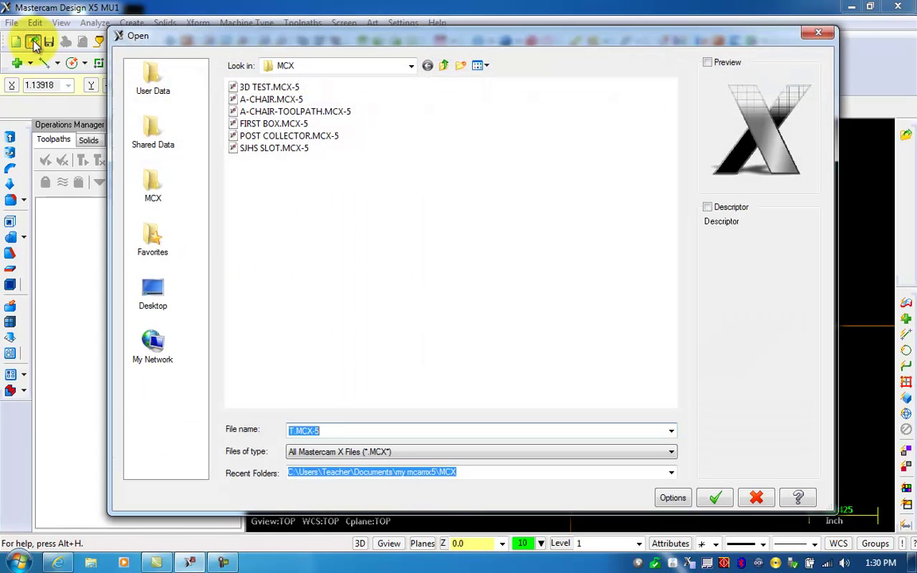
pyautogui.click(376, 67)
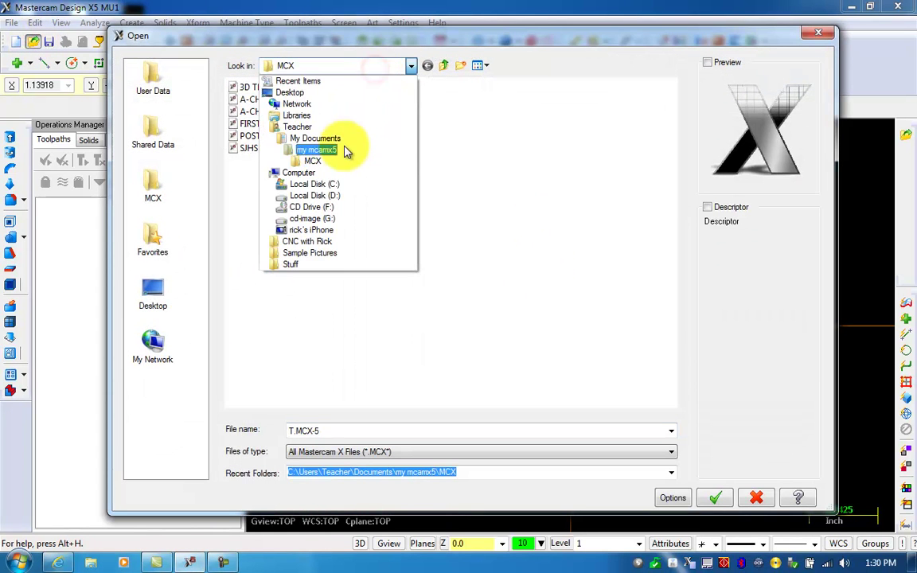
pyautogui.click(348, 218)
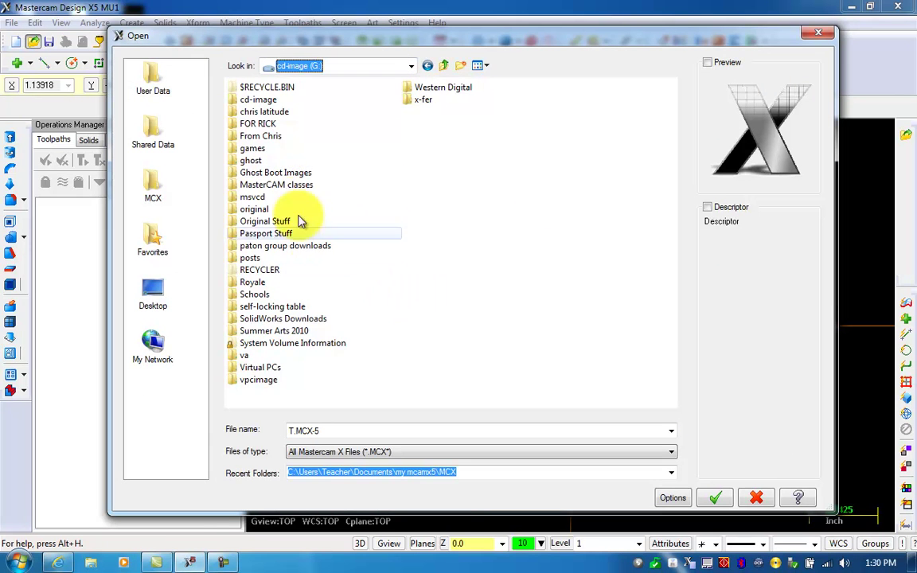
pyautogui.click(300, 185)
pyautogui.doubleClick(300, 185)
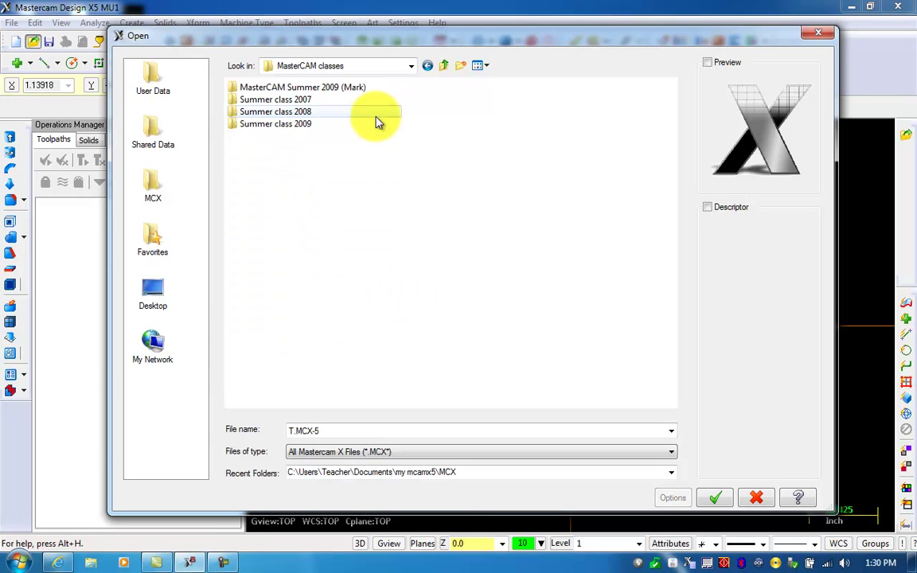
pyautogui.doubleClick(313, 111)
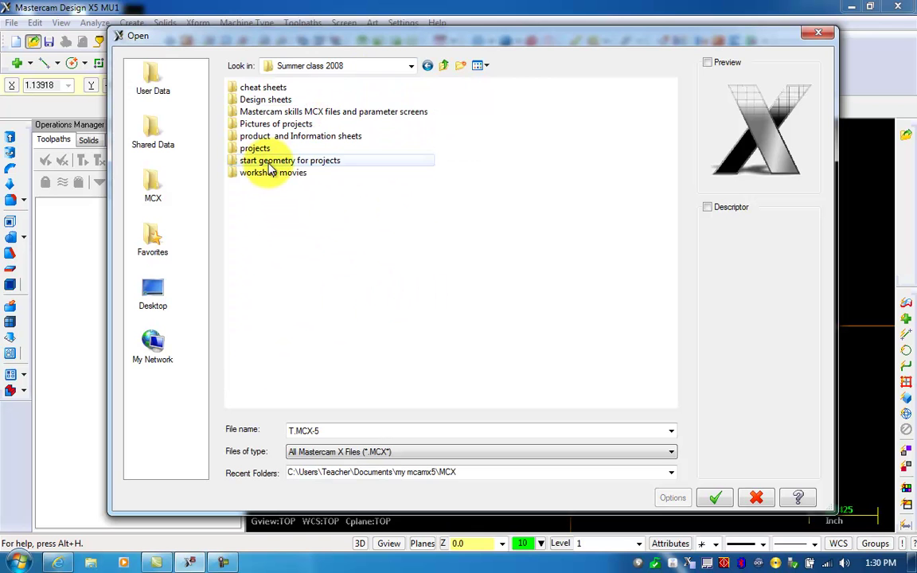
pyautogui.doubleClick(268, 160)
pyautogui.doubleClick(307, 88)
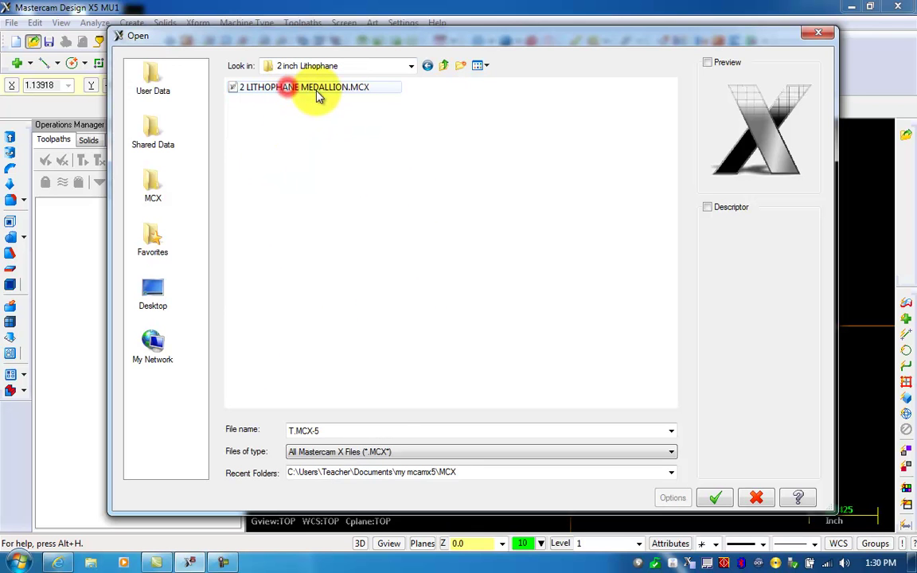
# Open 2 LITHOPHANE MEDALLION.MCX and assign the Techno Servo Mill as its machine.
pyautogui.doubleClick(312, 89)
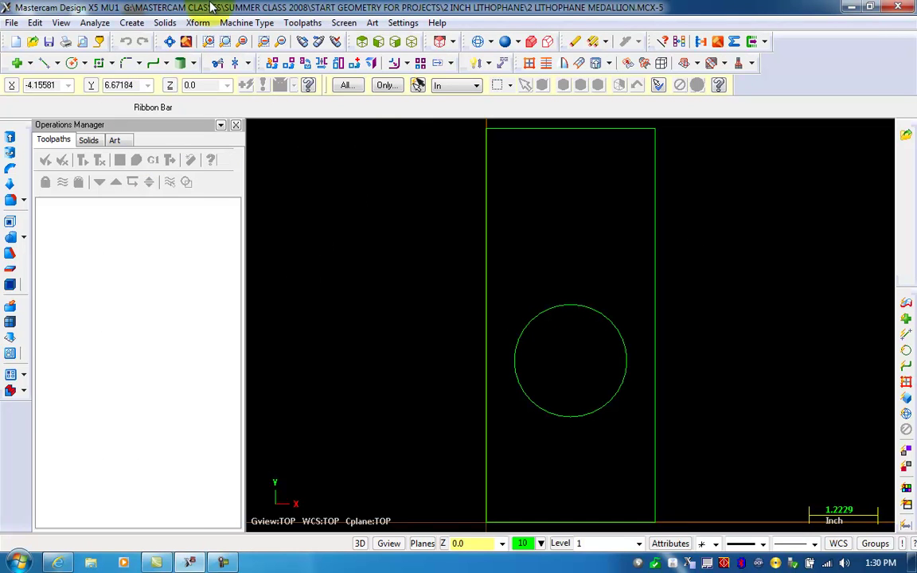
pyautogui.click(246, 22)
pyautogui.moveTo(246, 42)
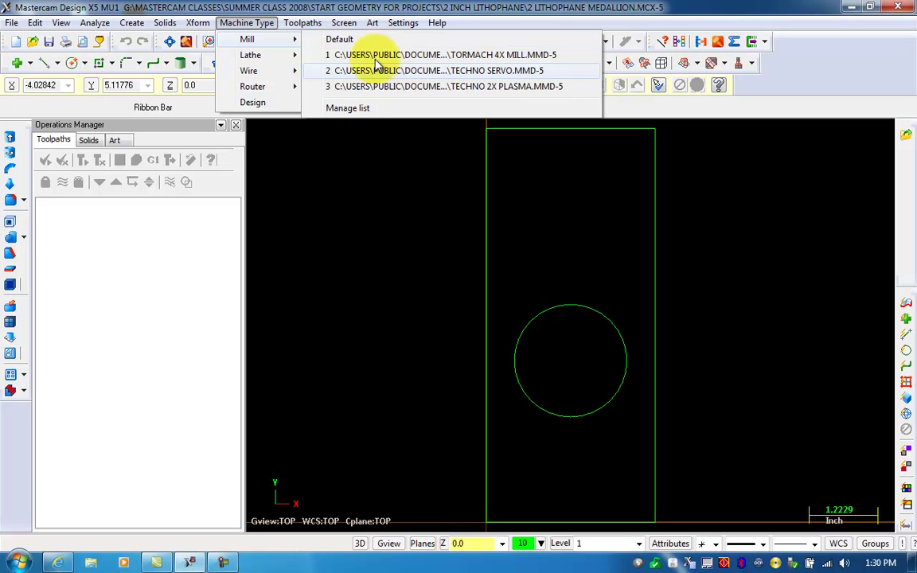
pyautogui.click(445, 73)
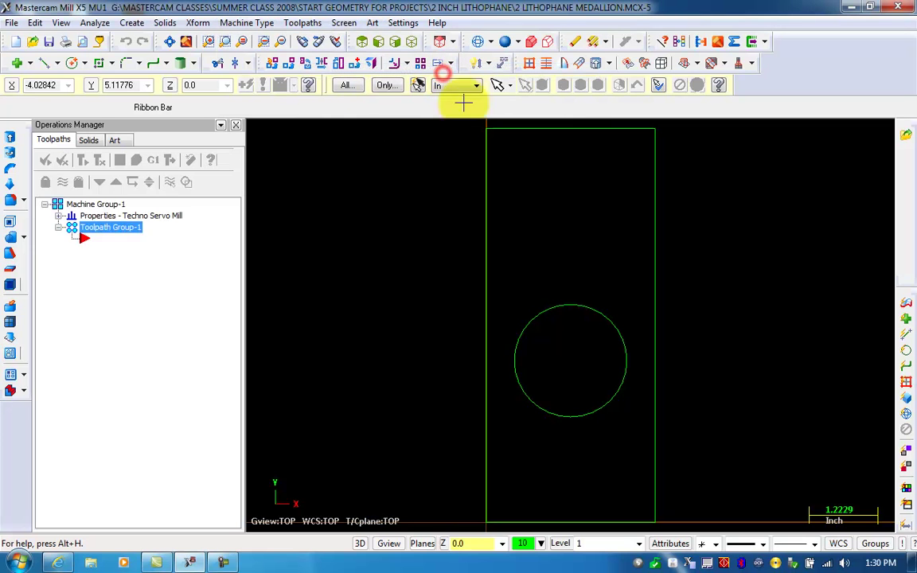
# Add a second machine group using the default mill.
pyautogui.click(257, 24)
pyautogui.moveTo(250, 36)
pyautogui.click(300, 40)
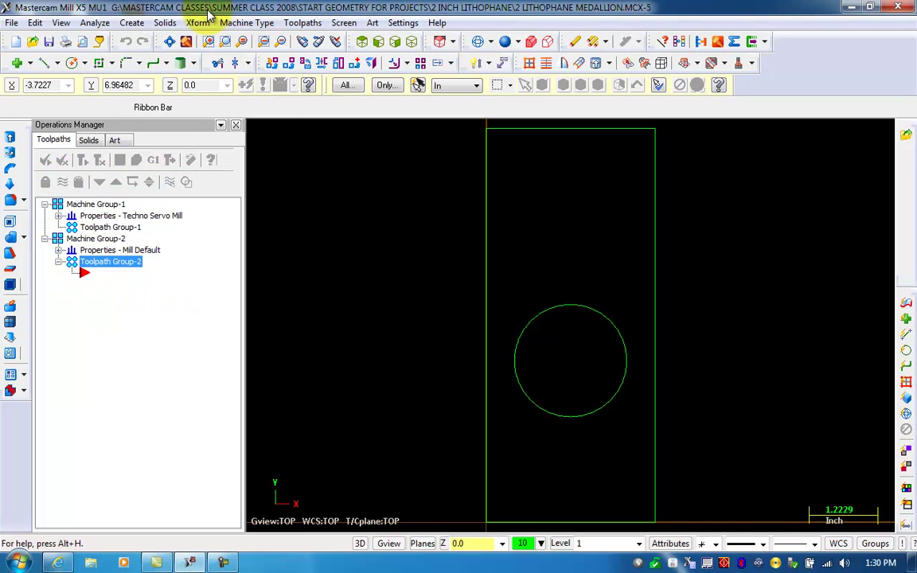
# Switch to Design mode and confirm deleting all operations, groups and tools.
pyautogui.click(247, 24)
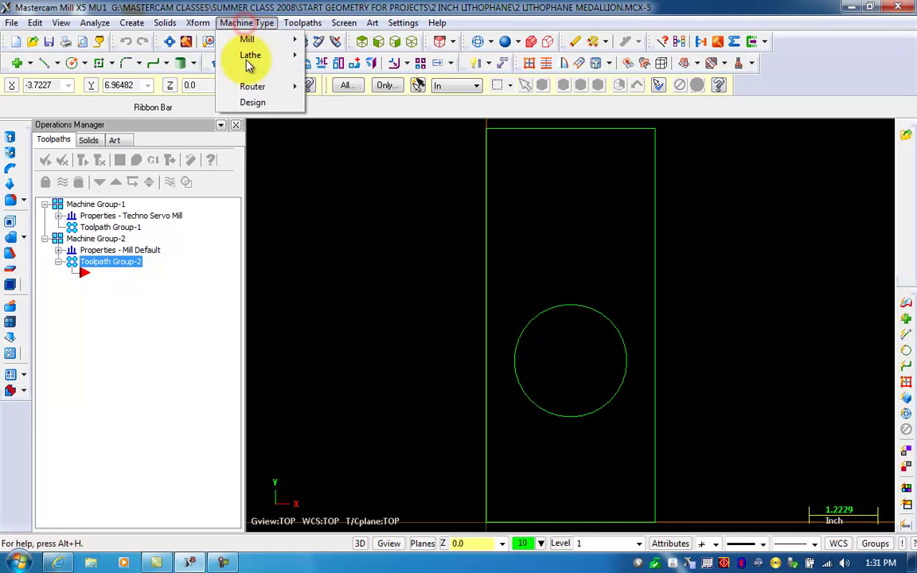
pyautogui.click(248, 104)
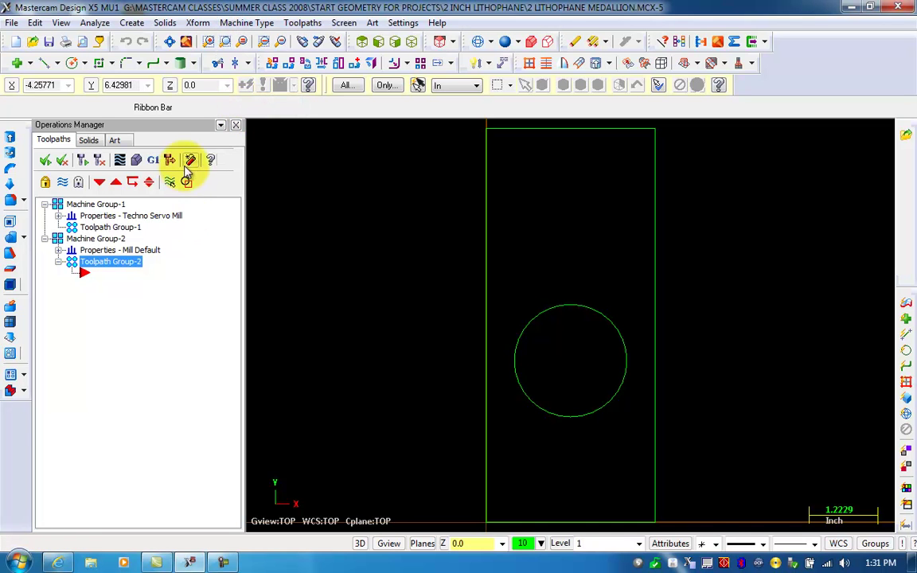
pyautogui.click(190, 164)
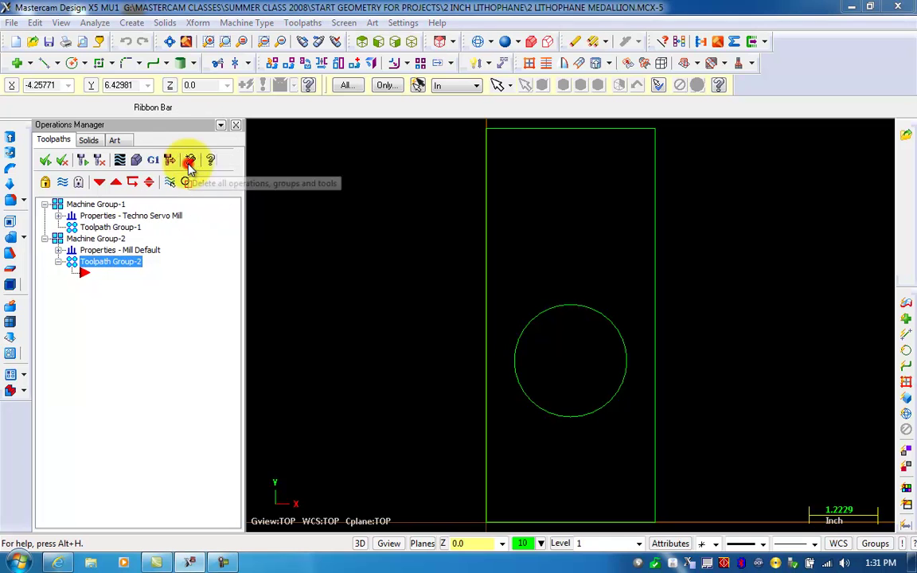
pyautogui.click(472, 316)
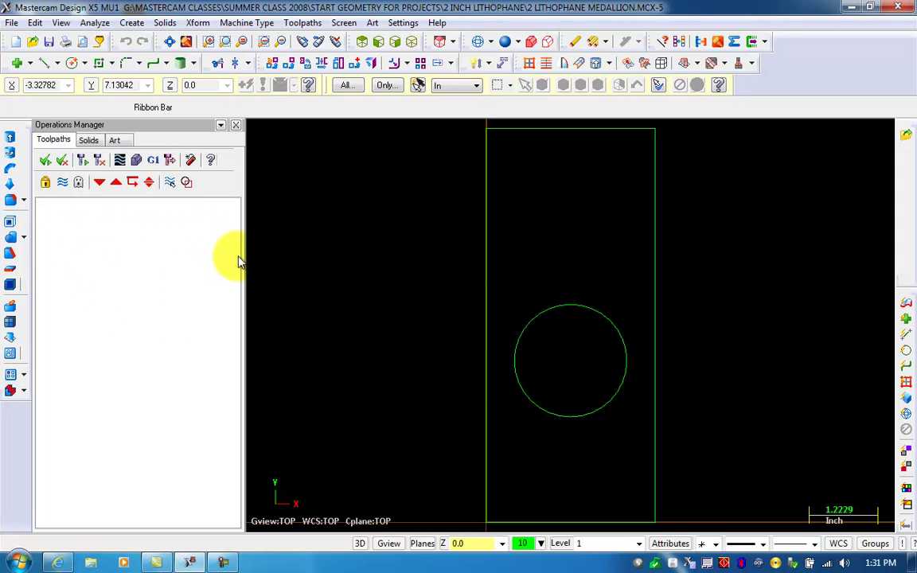
pyautogui.moveTo(242, 261); pyautogui.dragTo(224, 262)
# Open the mill machine definition manager and close it without changes.
pyautogui.click(245, 23)
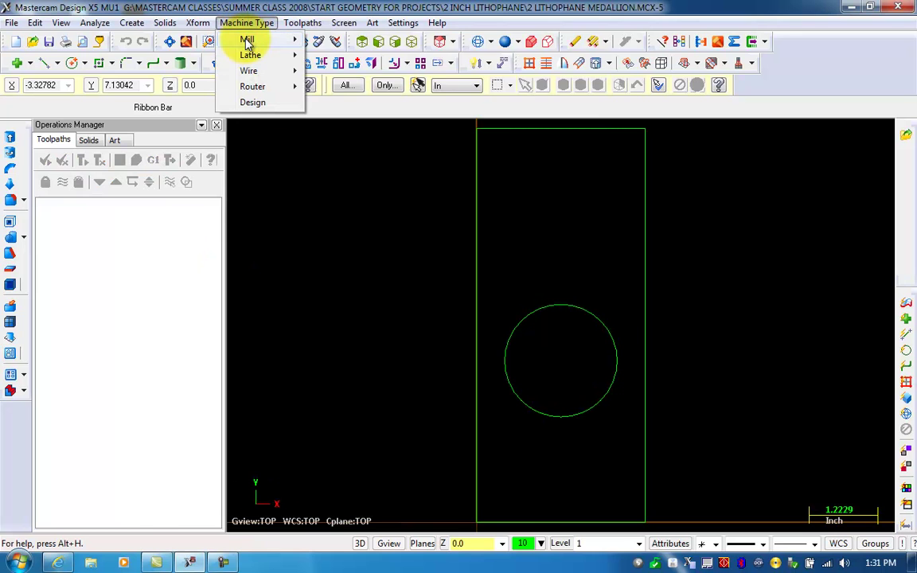
pyautogui.moveTo(247, 40)
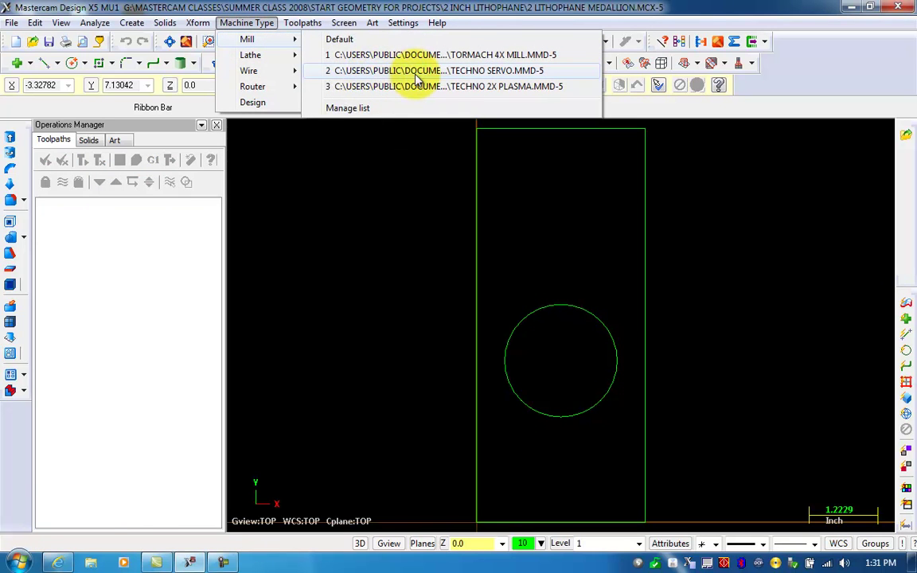
pyautogui.click(347, 112)
pyautogui.moveTo(193, 213); pyautogui.dragTo(189, 348)
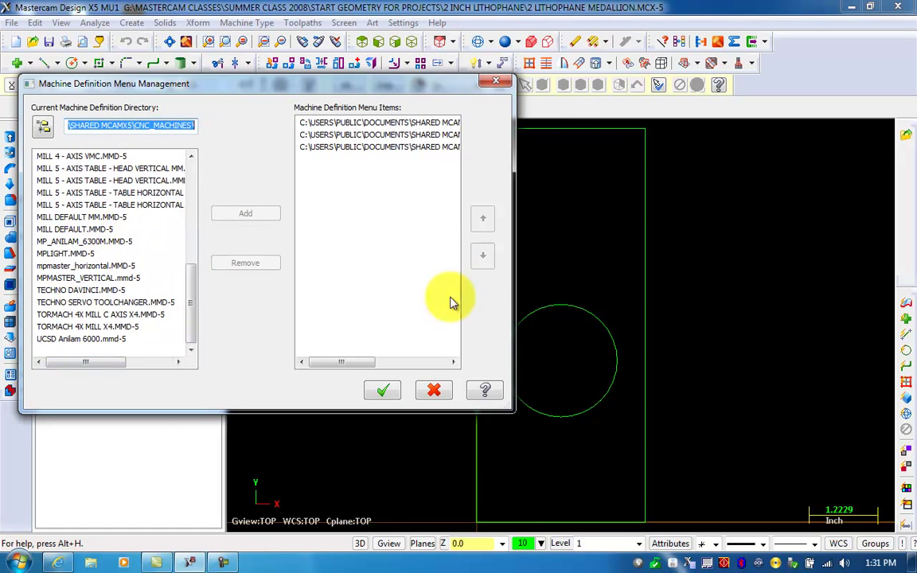
pyautogui.click(433, 390)
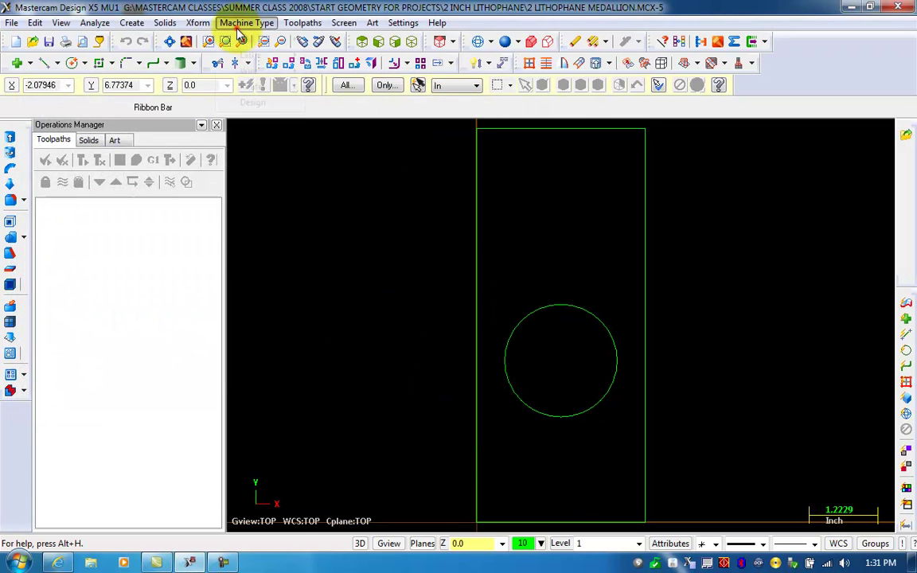
# Assign the Techno Servo Mill as the part's machine.
pyautogui.click(237, 26)
pyautogui.click(241, 37)
pyautogui.click(410, 71)
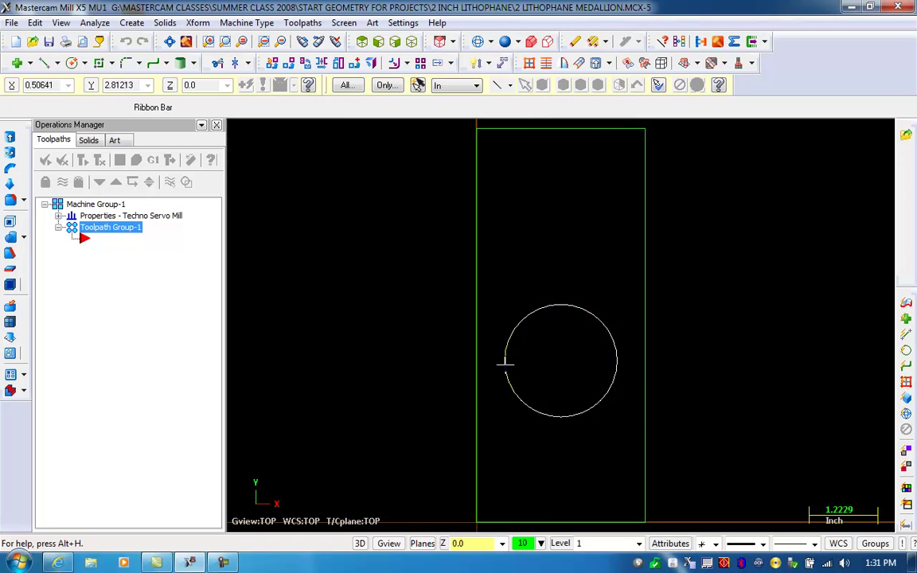
# Start an art base surface from an image and browse to the Sample Pictures folder.
pyautogui.click(373, 22)
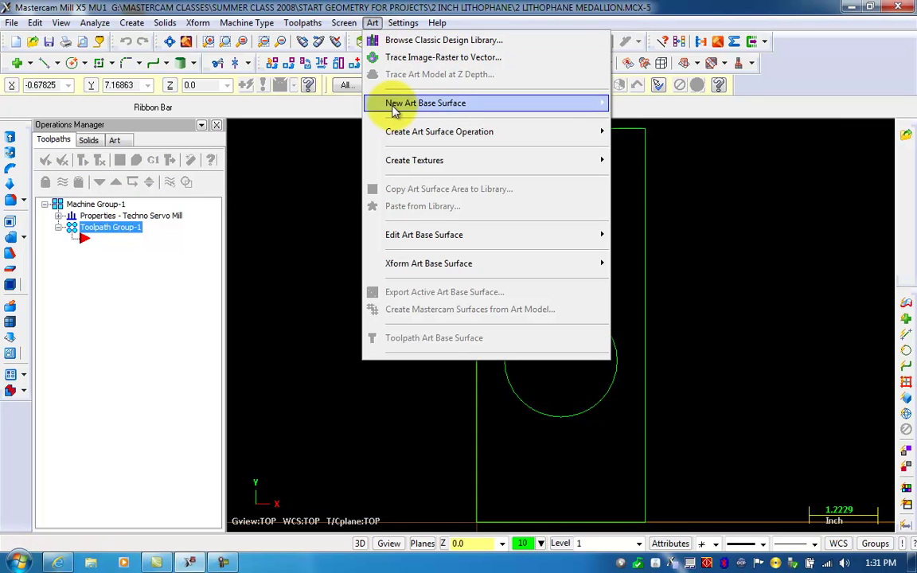
pyautogui.moveTo(393, 110)
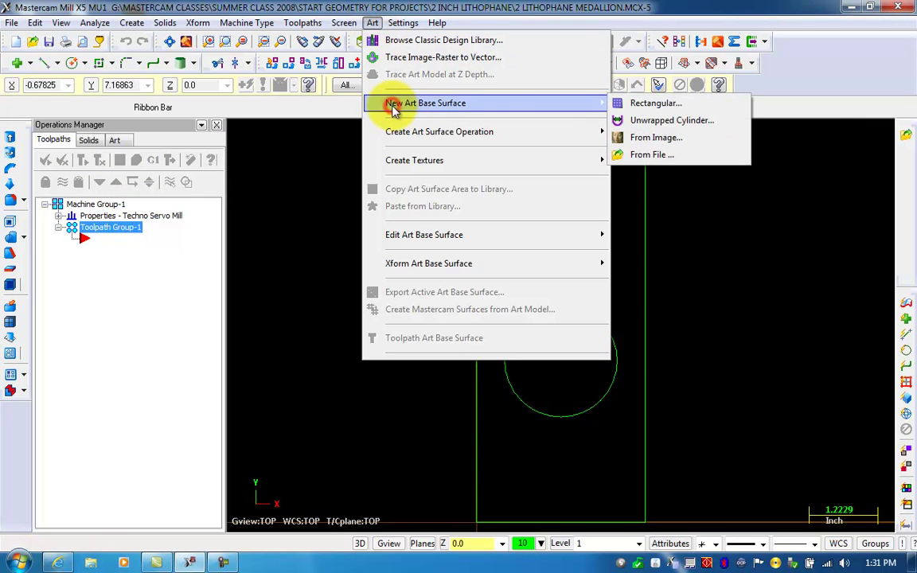
pyautogui.click(625, 139)
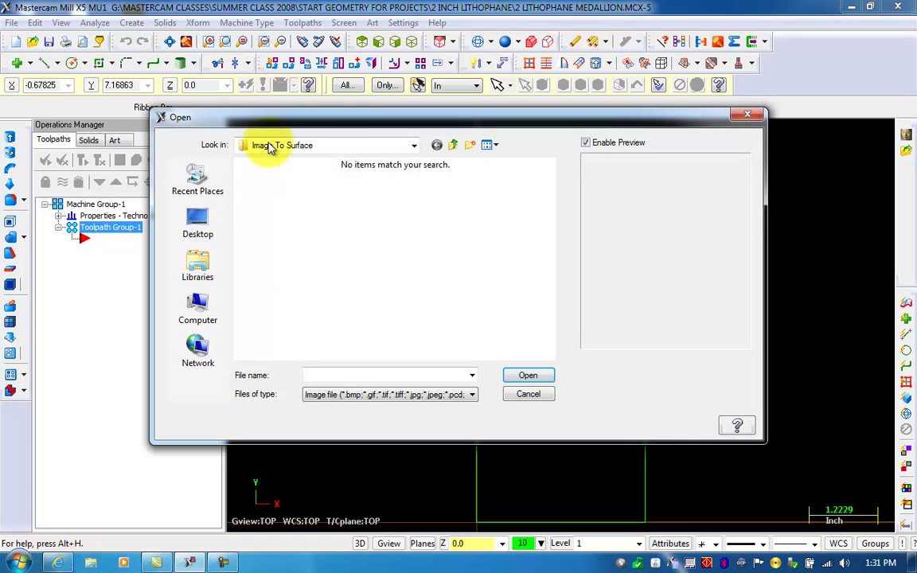
pyautogui.click(351, 148)
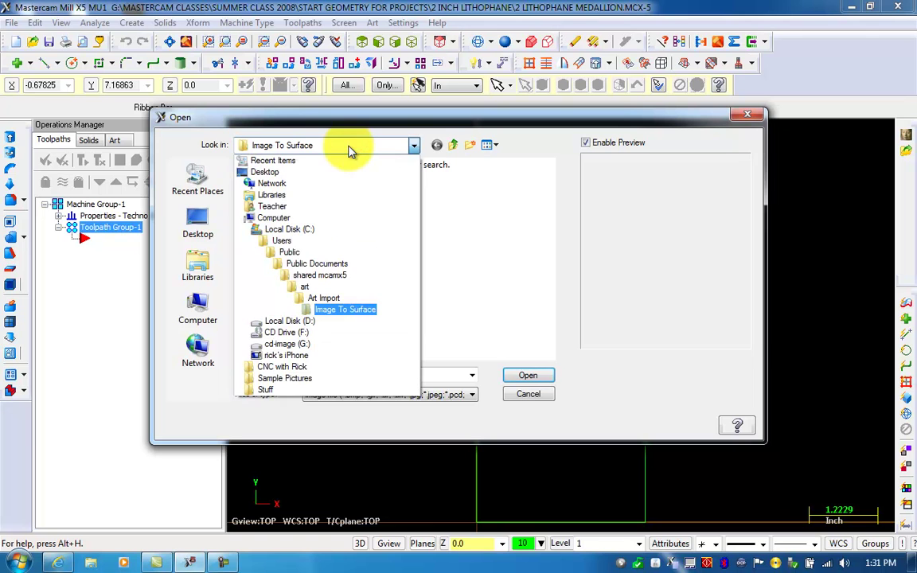
pyautogui.click(299, 378)
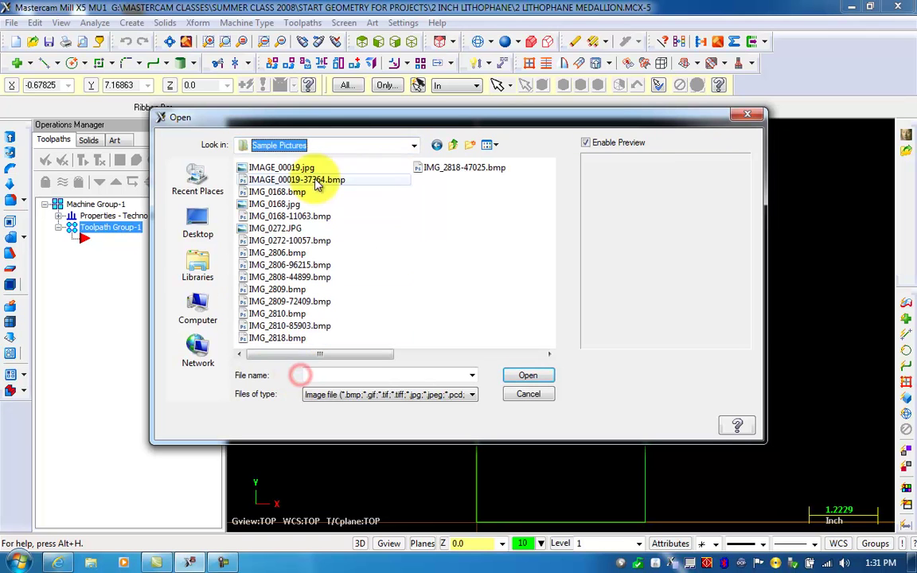
# Preview the sample photos and load IMG_0168.jpg as the source image.
pyautogui.click(275, 168)
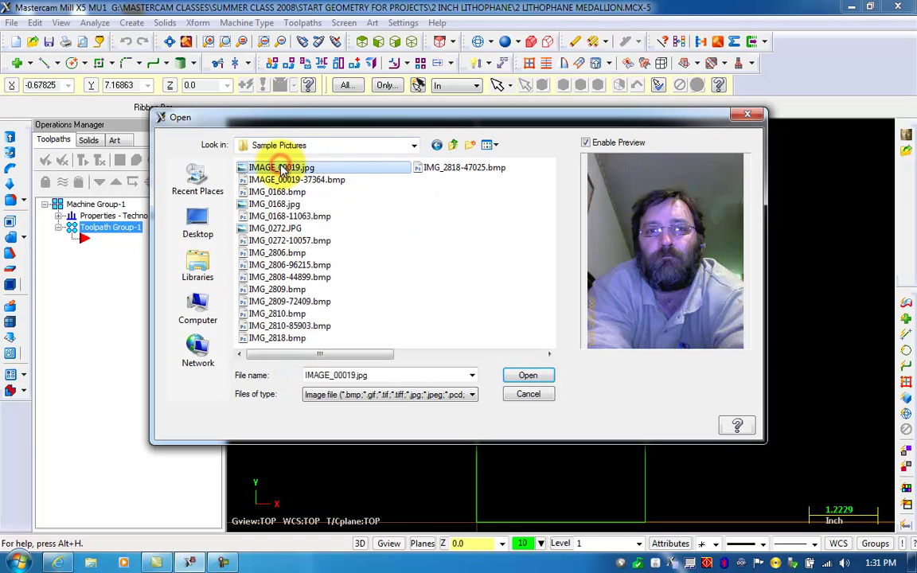
pyautogui.click(259, 204)
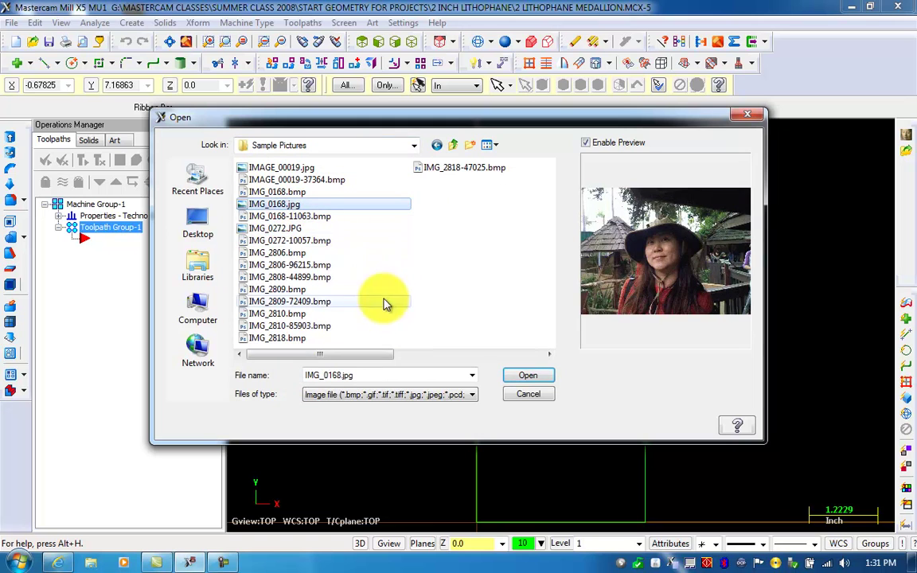
pyautogui.click(271, 229)
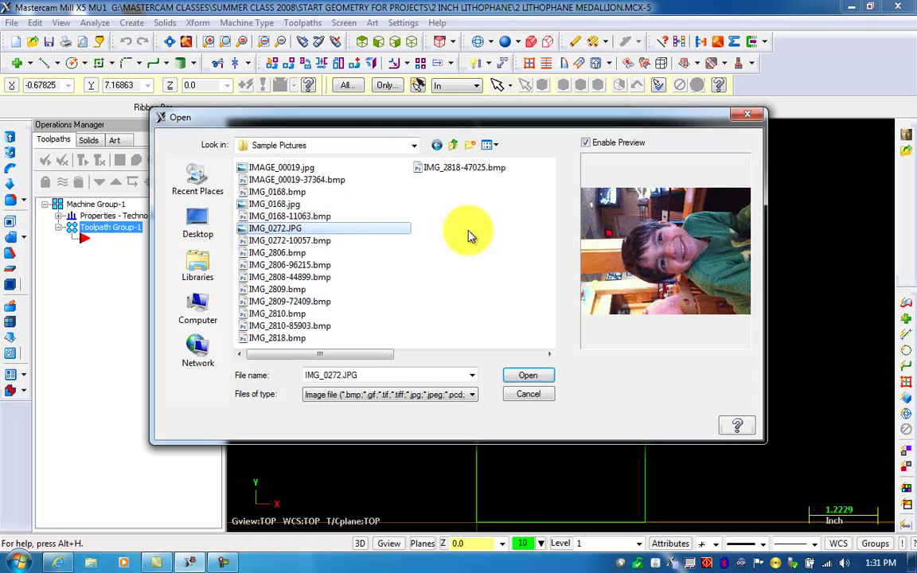
pyautogui.click(414, 146)
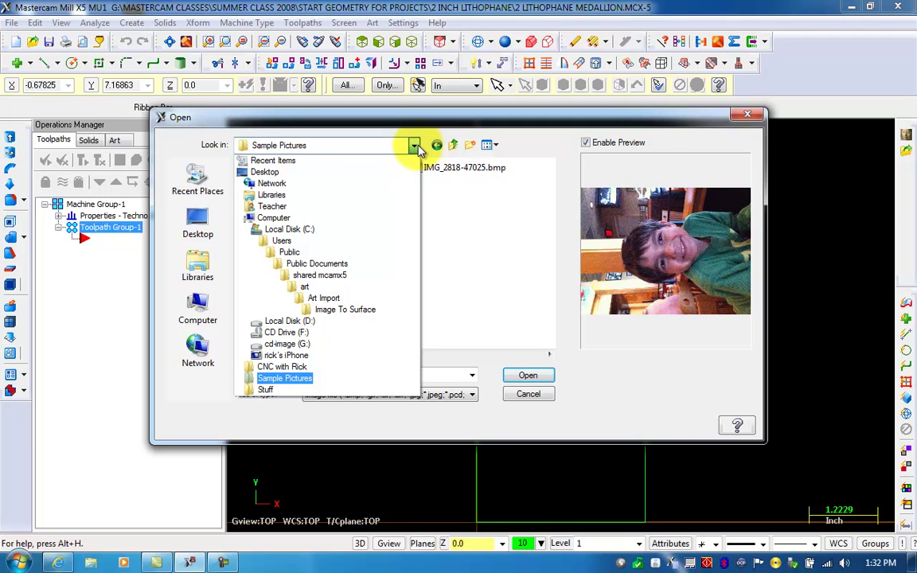
pyautogui.click(535, 261)
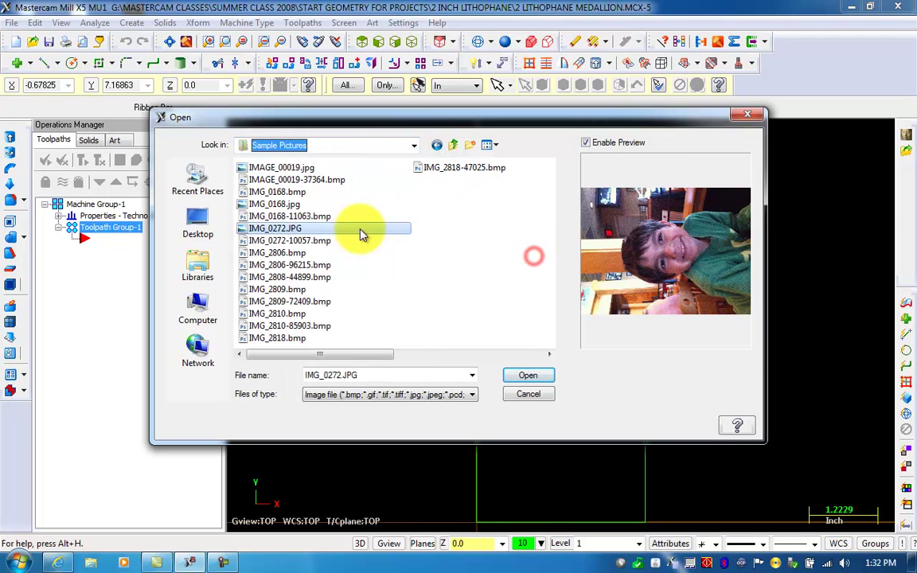
pyautogui.click(345, 266)
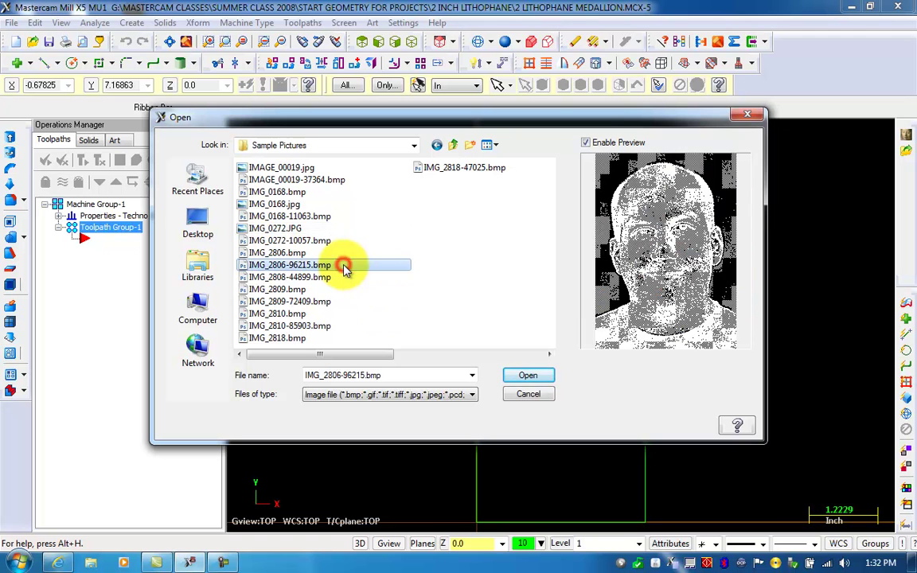
pyautogui.click(286, 203)
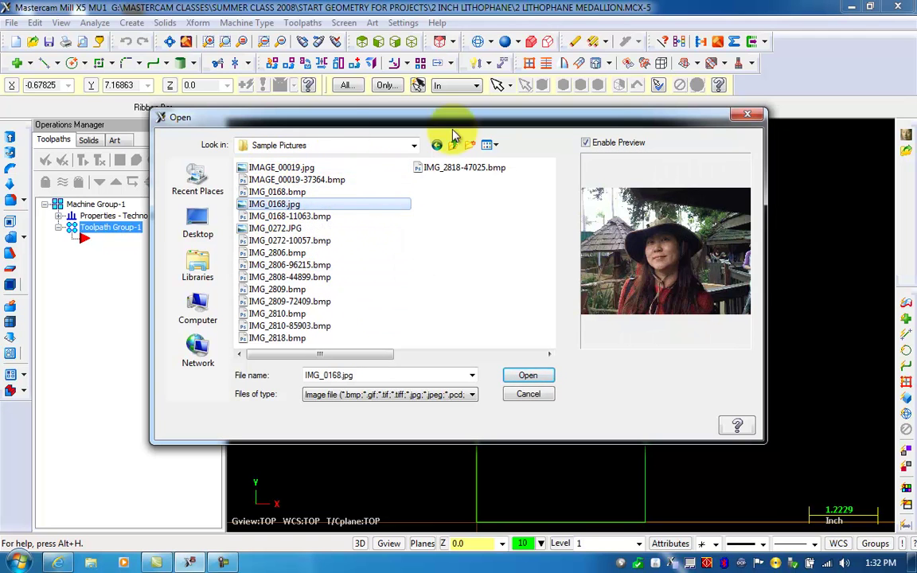
pyautogui.click(527, 376)
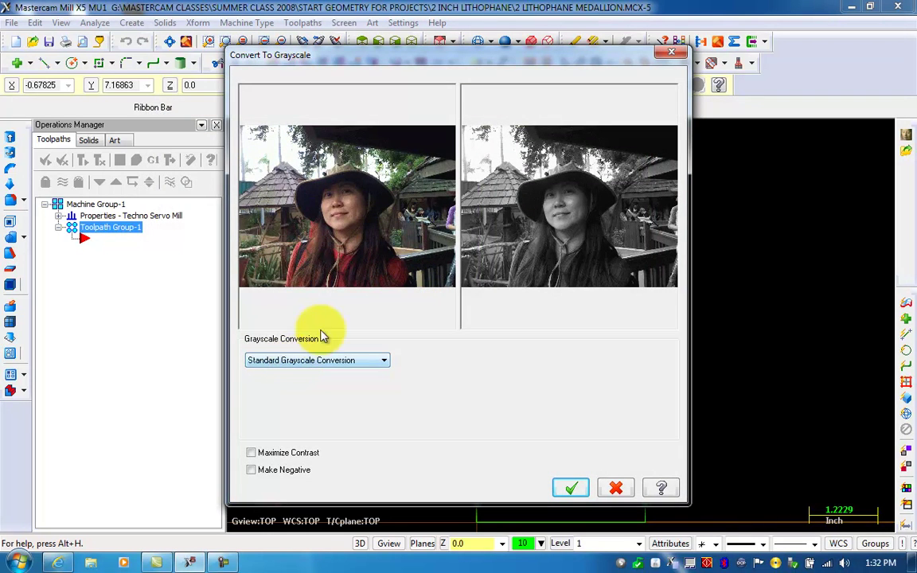
# Make the greyscale image a negative and accept the conversion.
pyautogui.click(223, 562)
pyautogui.click(846, 517)
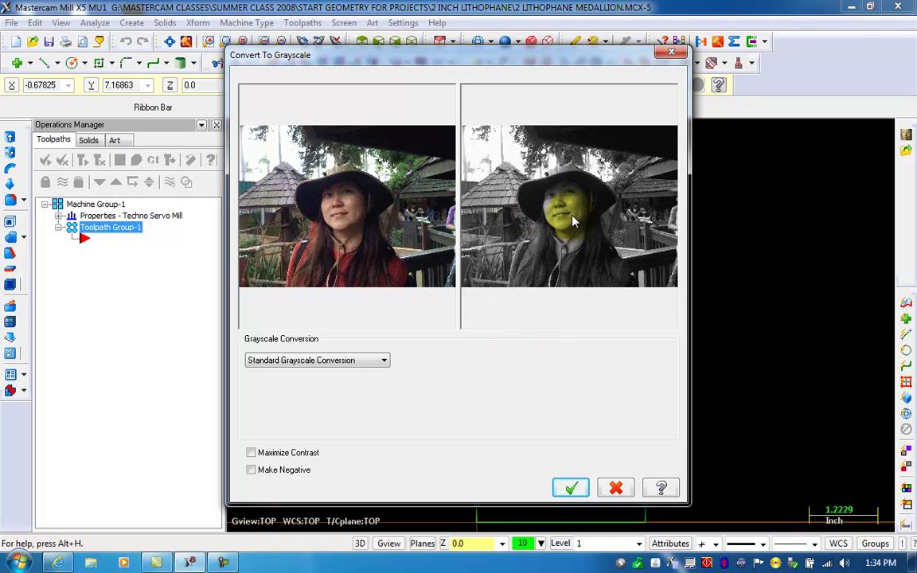
pyautogui.click(251, 470)
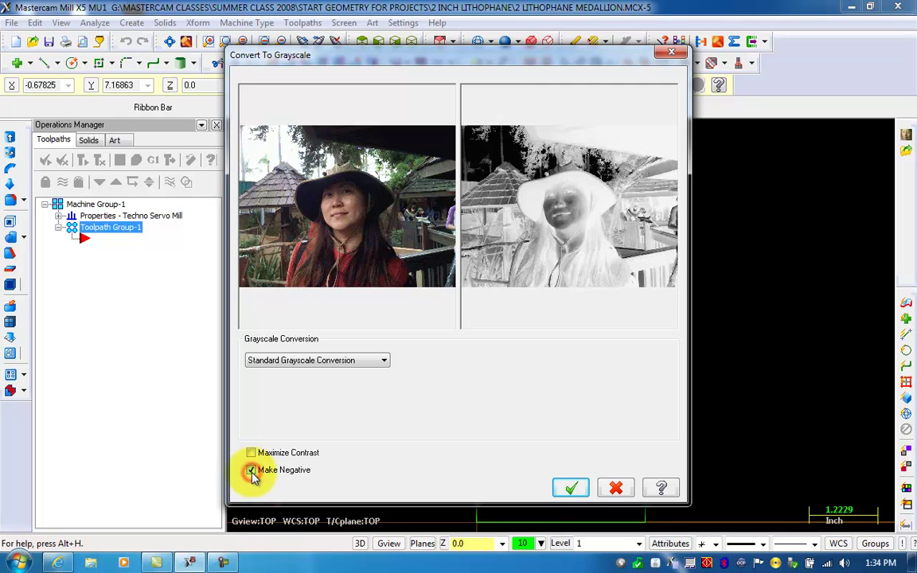
pyautogui.click(569, 489)
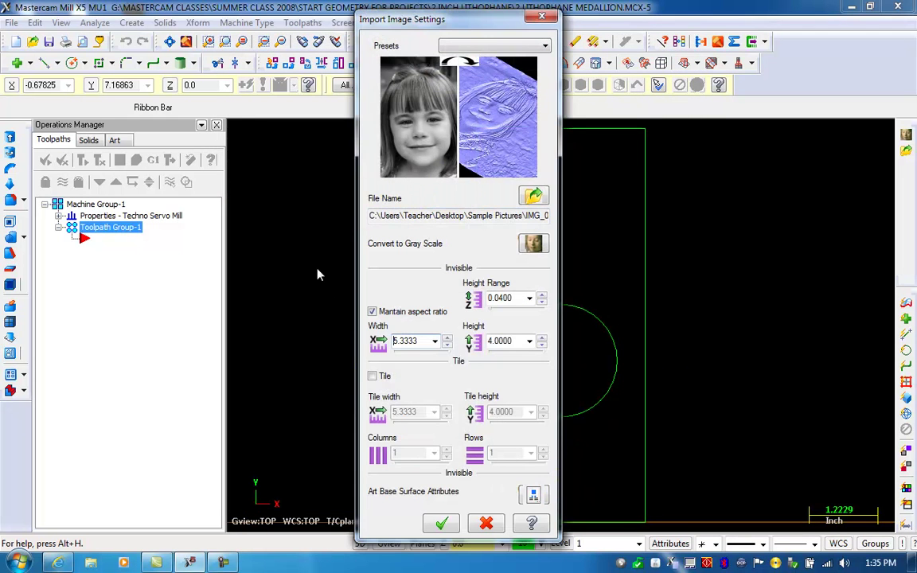
# Set image width to 2 (height 1.5) and height range to .08, then accept.
pyautogui.moveTo(419, 341); pyautogui.dragTo(364, 342)
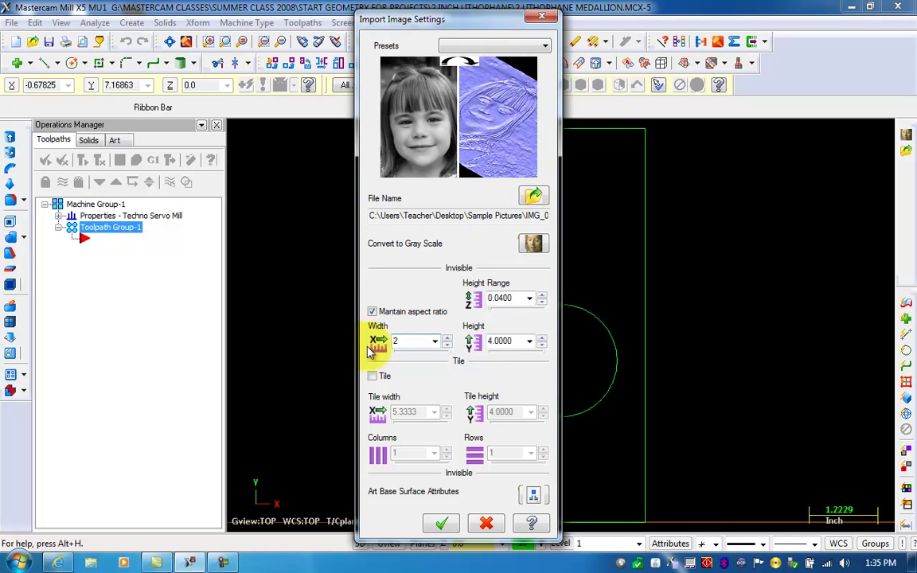
pyautogui.click(506, 341)
pyautogui.click(522, 296)
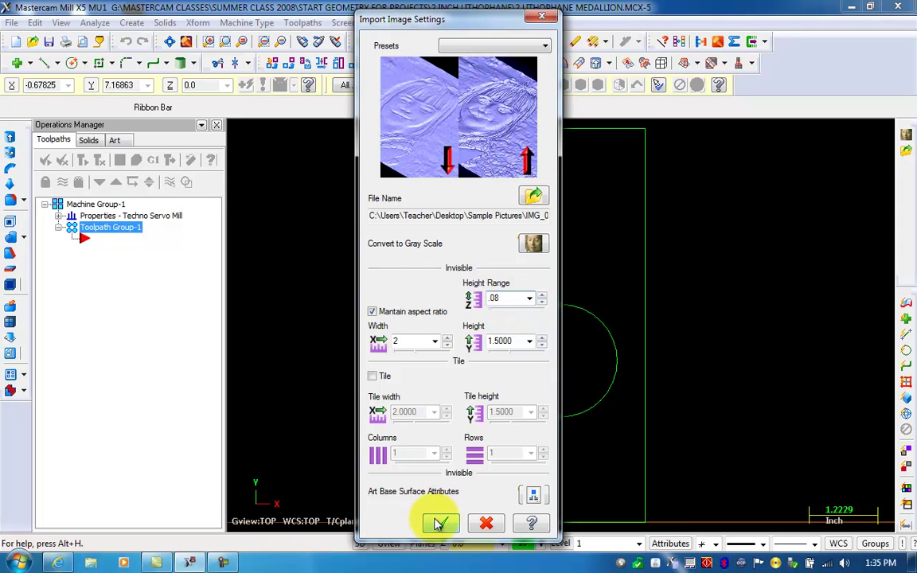
pyautogui.click(492, 298)
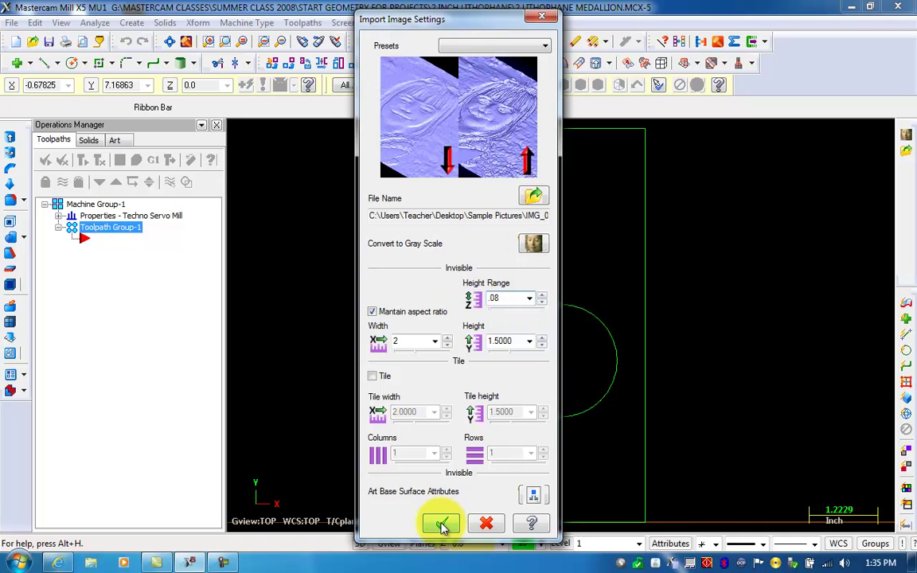
pyautogui.click(441, 524)
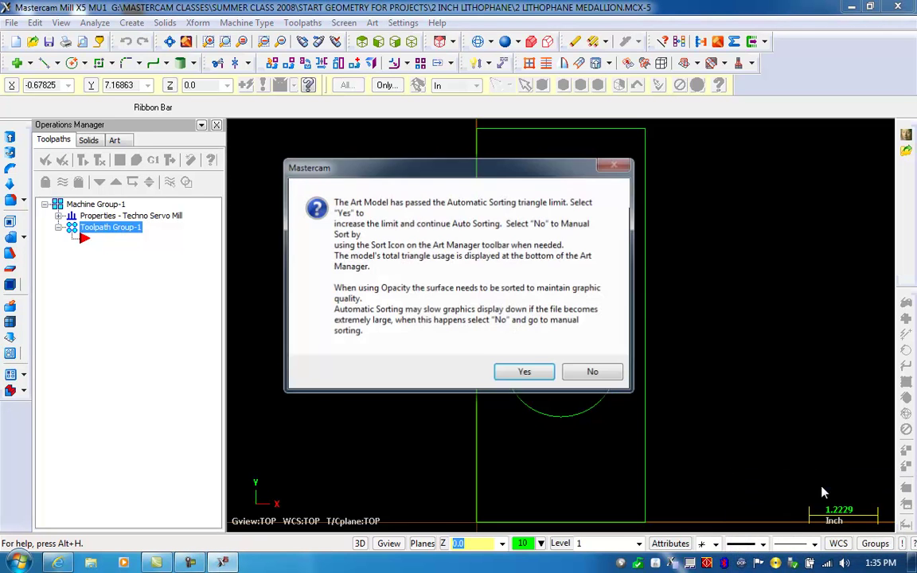
# Answer Yes to raise the triangle limit with automatic sorting.
pyautogui.moveTo(433, 166)
pyautogui.mouseDown()
pyautogui.moveTo(478, 156)
pyautogui.moveTo(448, 163)
pyautogui.mouseUp()
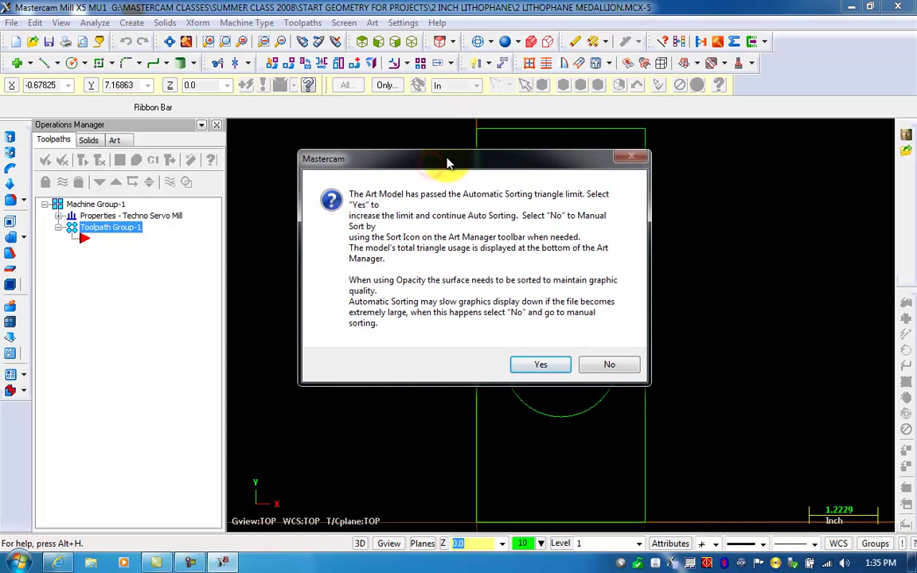
pyautogui.click(526, 369)
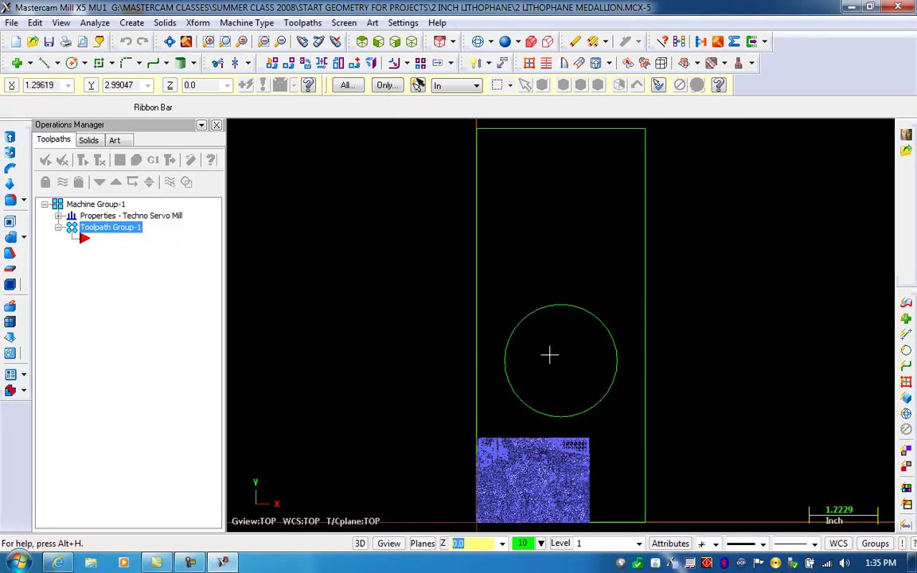
# Translate the art base surface to X 0.5, Y 2 over the circle.
pyautogui.click(372, 24)
pyautogui.moveTo(420, 263)
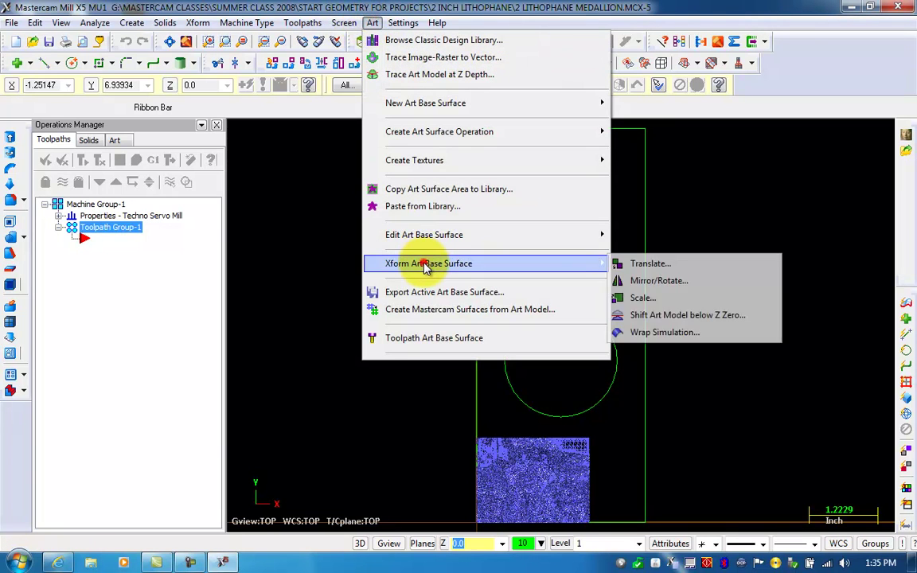
pyautogui.click(620, 265)
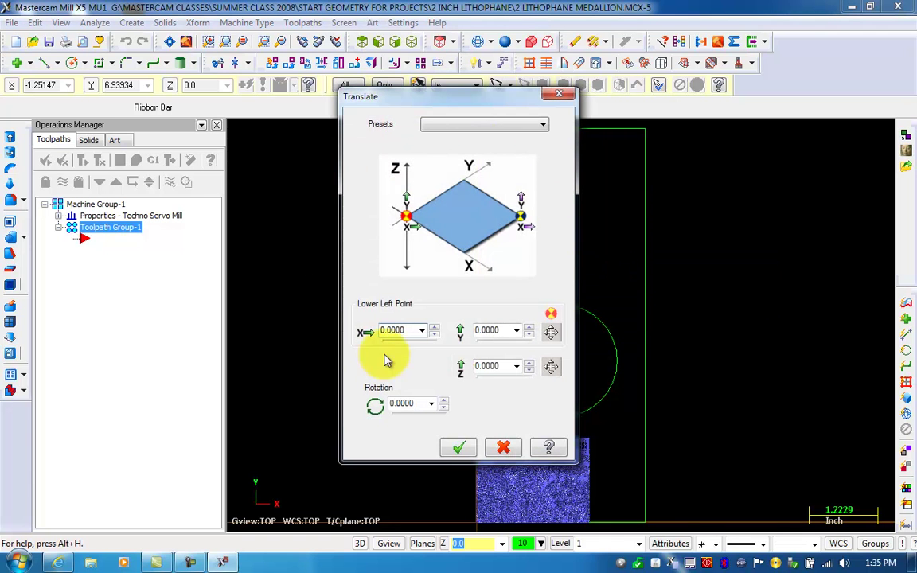
pyautogui.moveTo(406, 94); pyautogui.dragTo(303, 69)
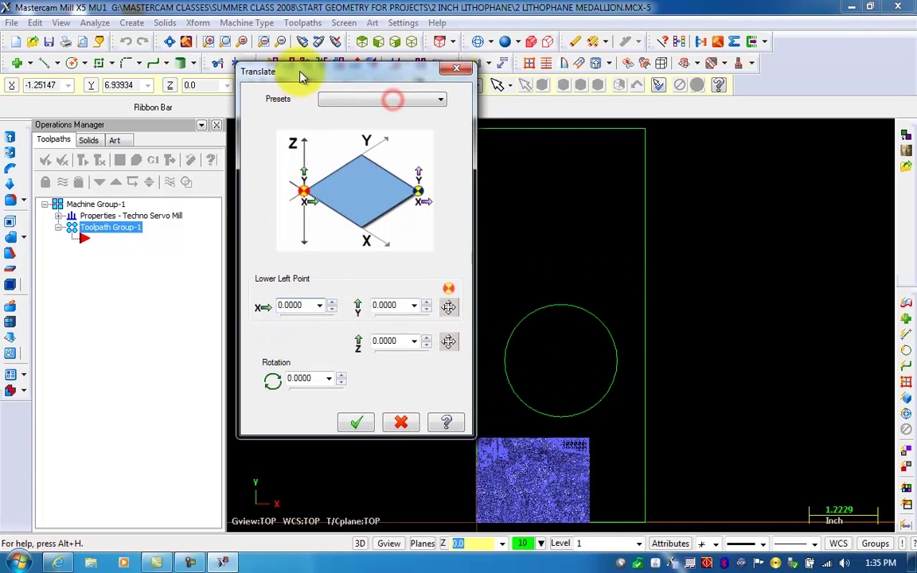
pyautogui.doubleClick(304, 305)
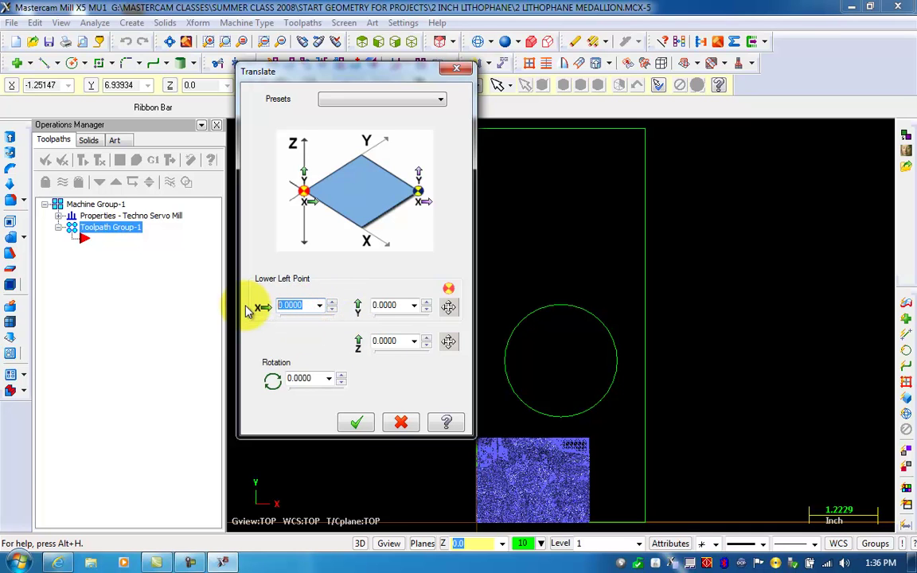
pyautogui.click(402, 305)
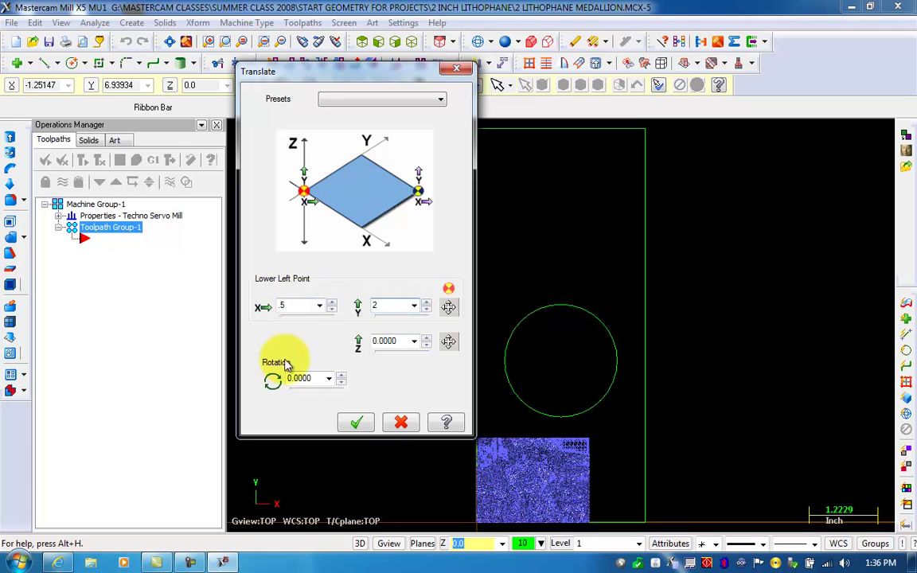
pyautogui.click(355, 423)
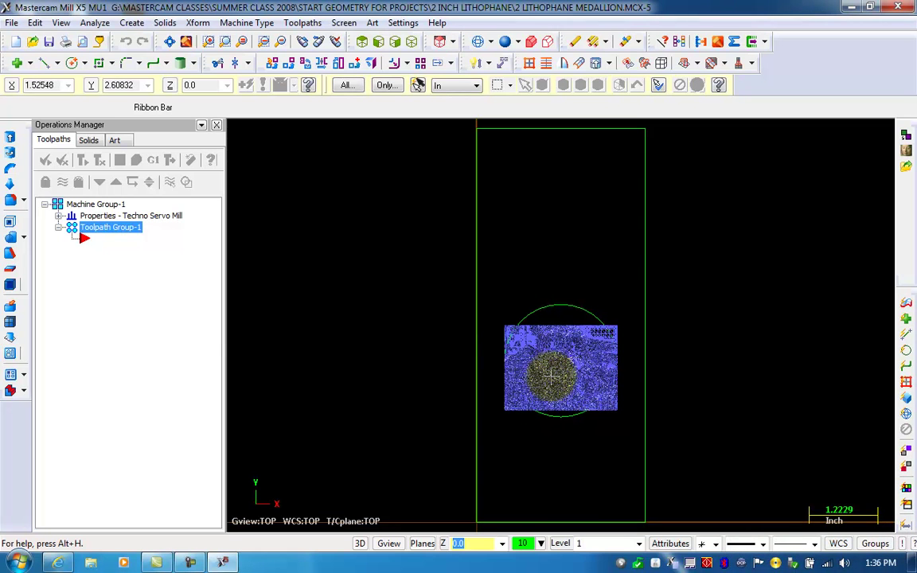
pyautogui.scroll(4, 551, 376)
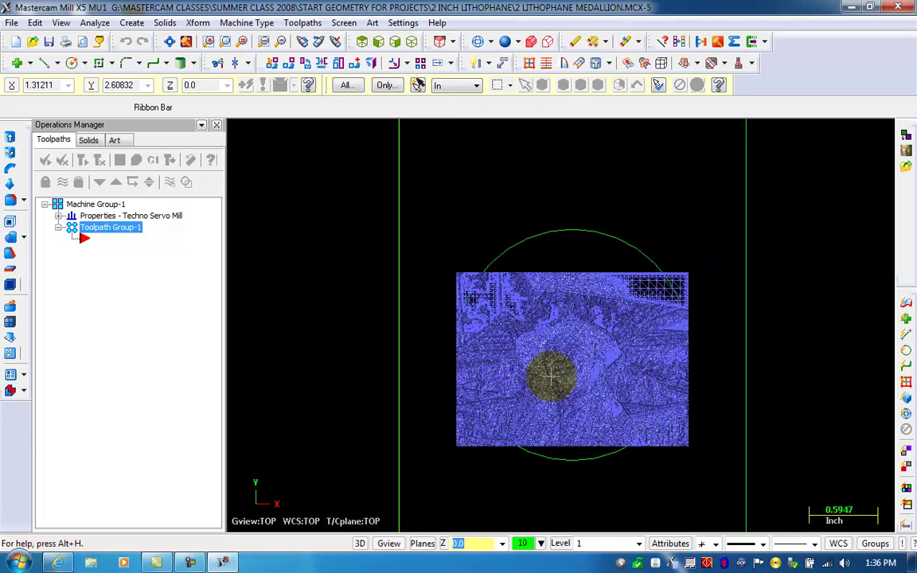
pyautogui.scroll(1, 551, 375)
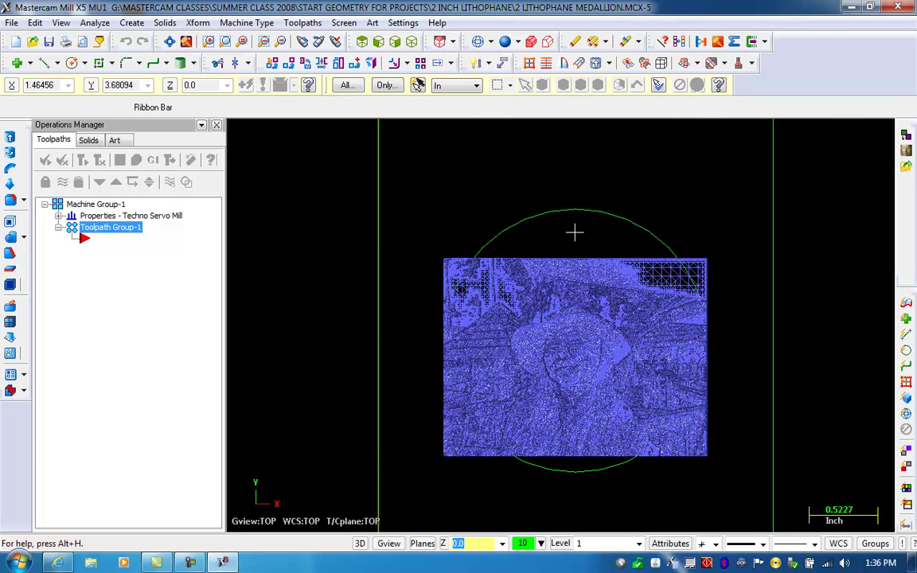
# Translate the relief to Y 2.125 and orbit to inspect it in 3D.
pyautogui.click(372, 22)
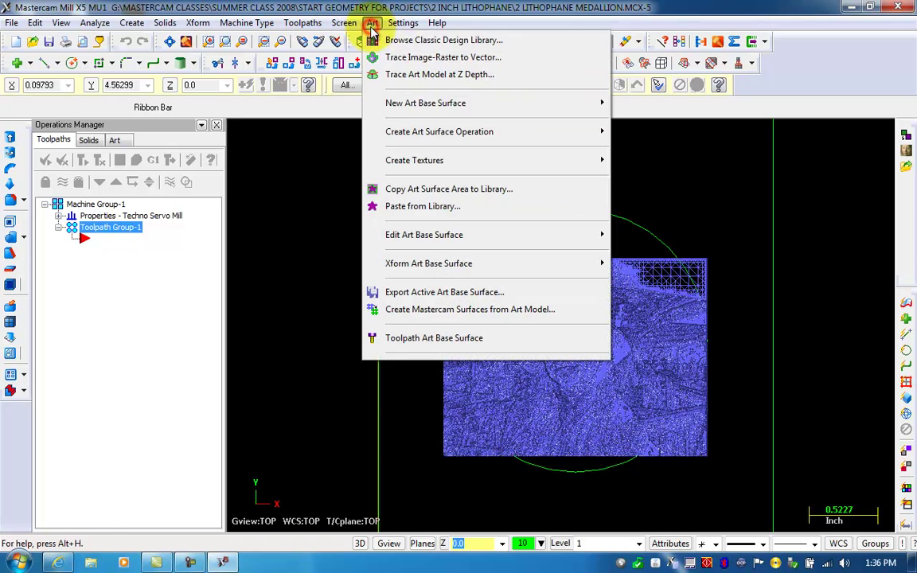
pyautogui.moveTo(395, 263)
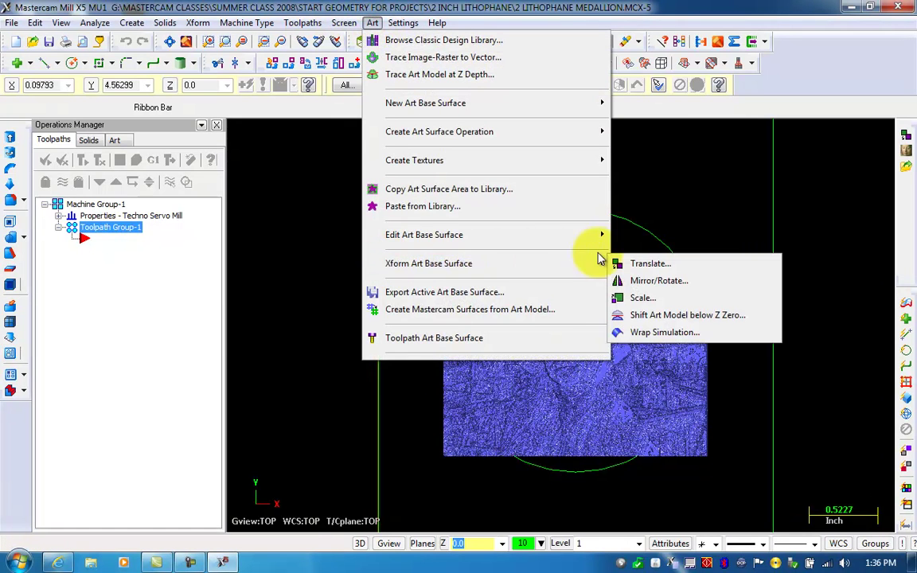
pyautogui.click(630, 265)
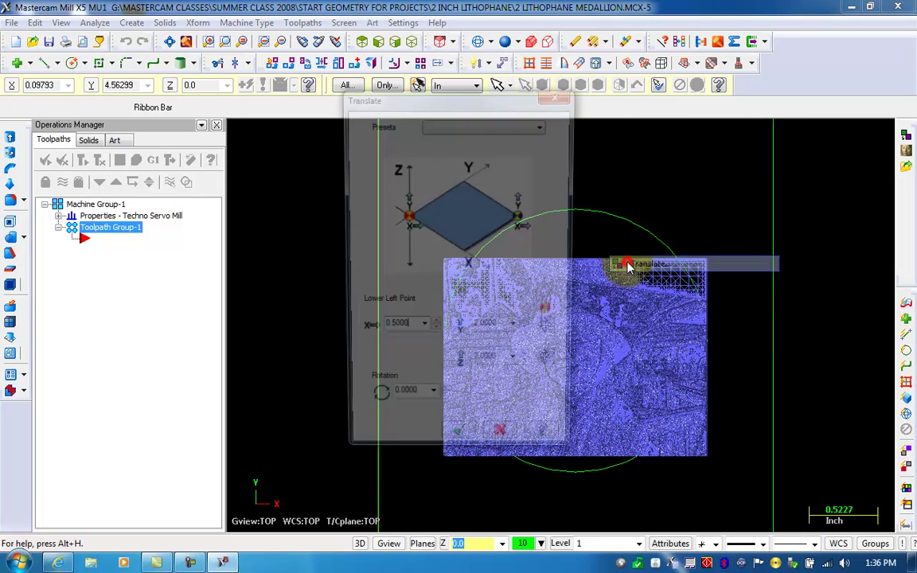
pyautogui.doubleClick(506, 330)
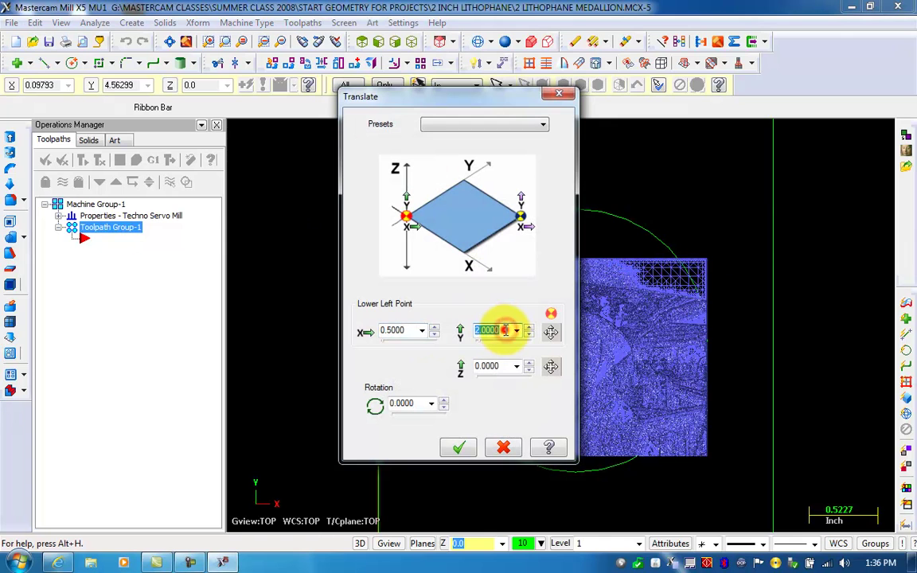
pyautogui.click(506, 330)
pyautogui.press('BackSpace')
pyautogui.press('BackSpace')
pyautogui.press('BackSpace')
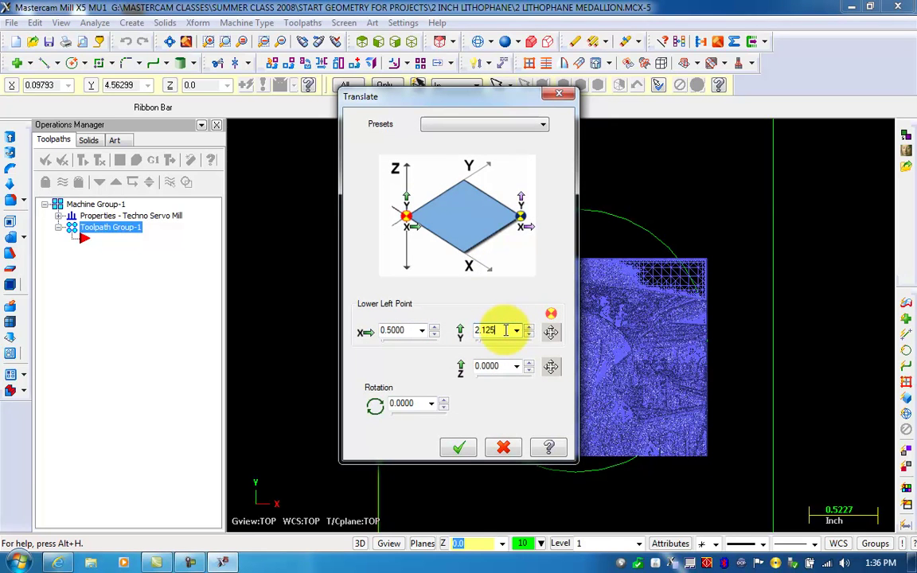
pyautogui.write('.125')
pyautogui.click(450, 445)
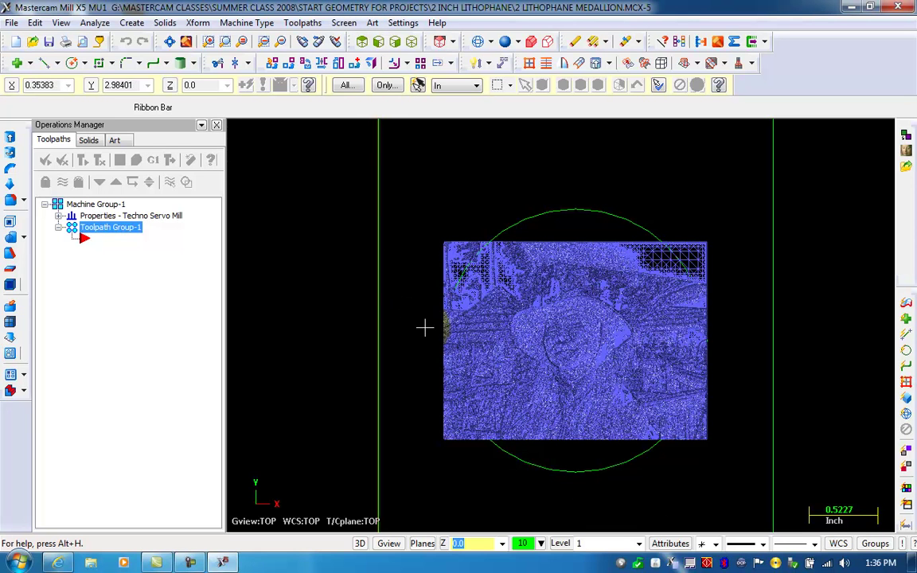
pyautogui.moveTo(442, 227); pyautogui.dragTo(348, 257, button='middle')
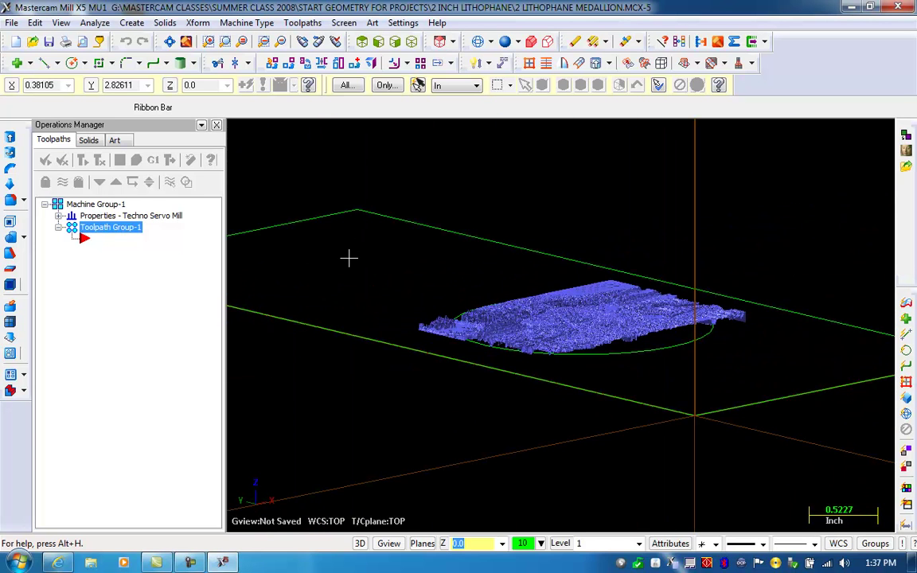
# View the part from the top, fitted and zoomed in on the photo relief inside the circle.
pyautogui.click(362, 41)
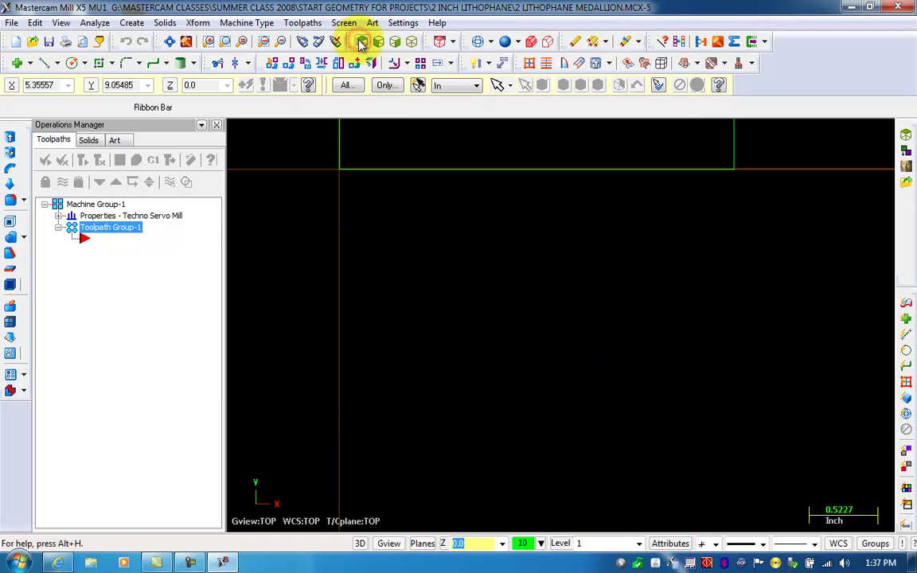
pyautogui.click(172, 40)
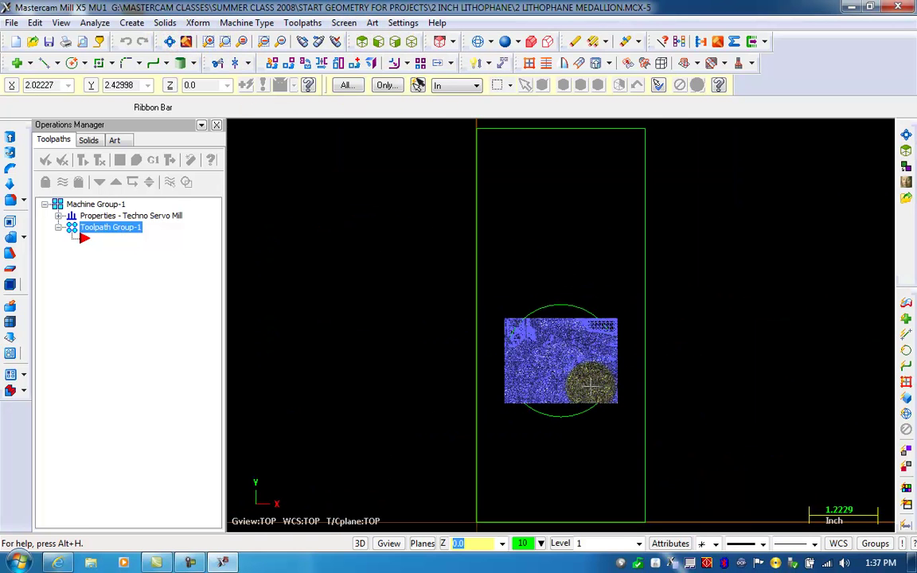
pyautogui.scroll(4, 590, 383)
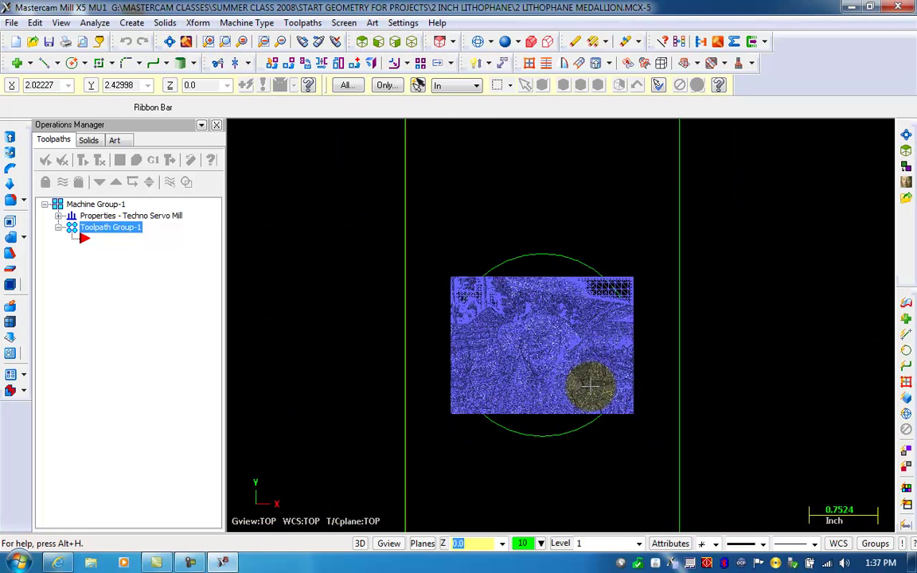
pyautogui.click(372, 22)
# Shift the art model below Z zero with its surface top at -.01.
pyautogui.click(412, 266)
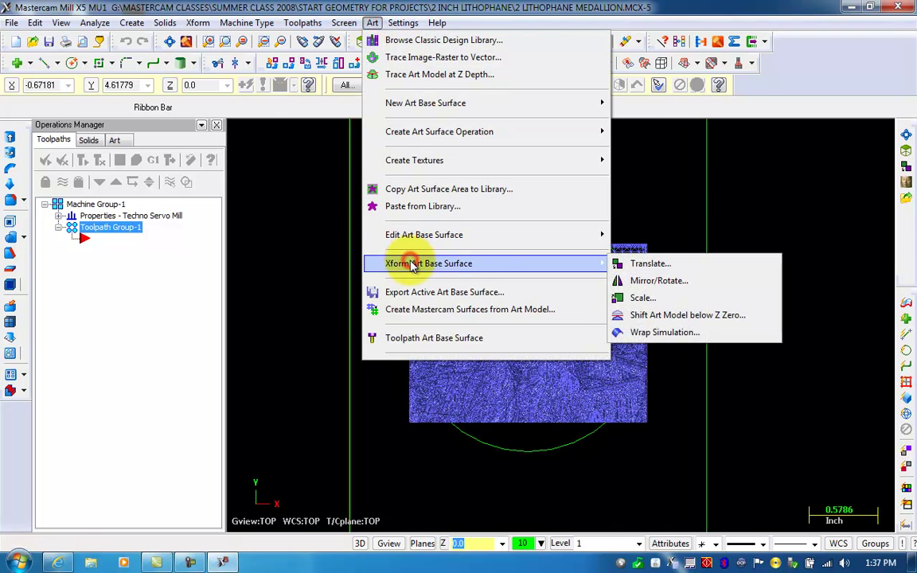
pyautogui.click(659, 317)
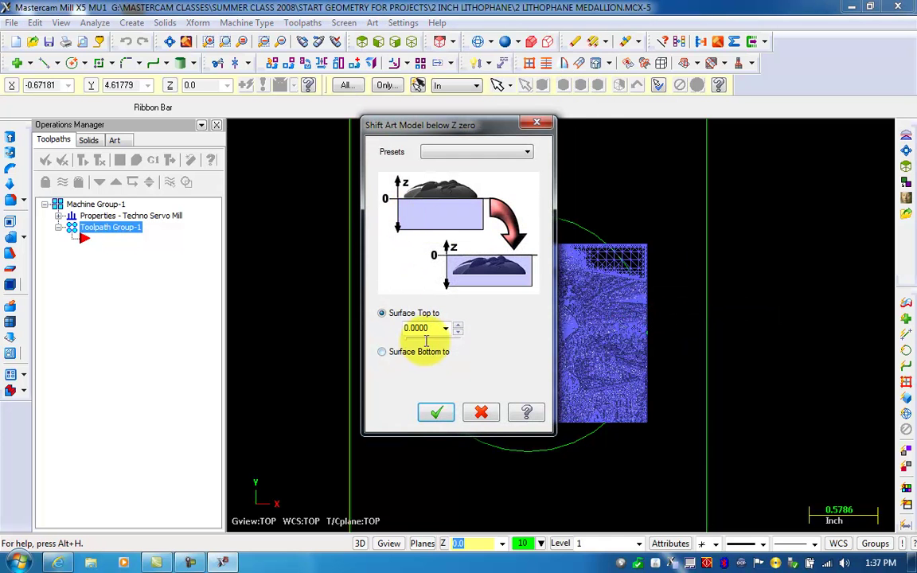
pyautogui.click(437, 329)
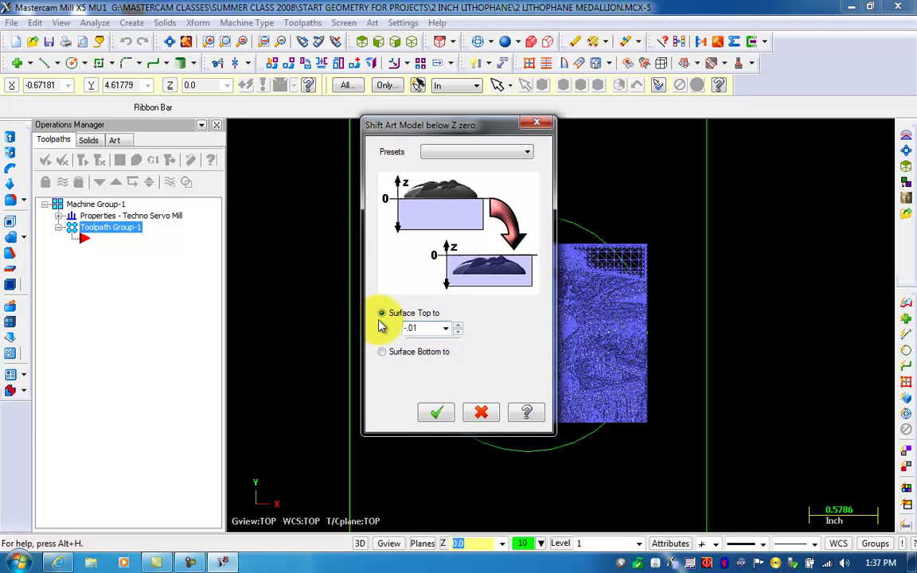
pyautogui.moveTo(407, 125); pyautogui.dragTo(288, 102)
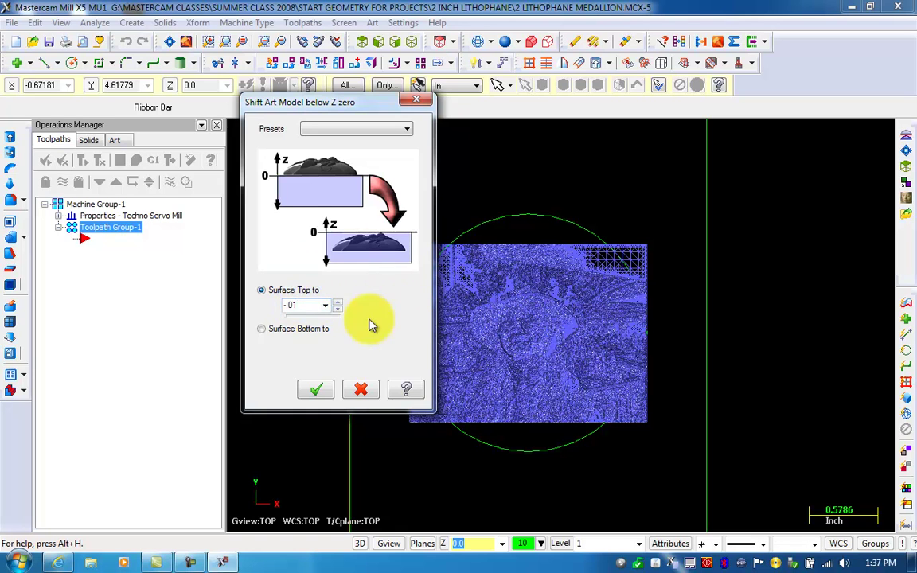
pyautogui.click(307, 306)
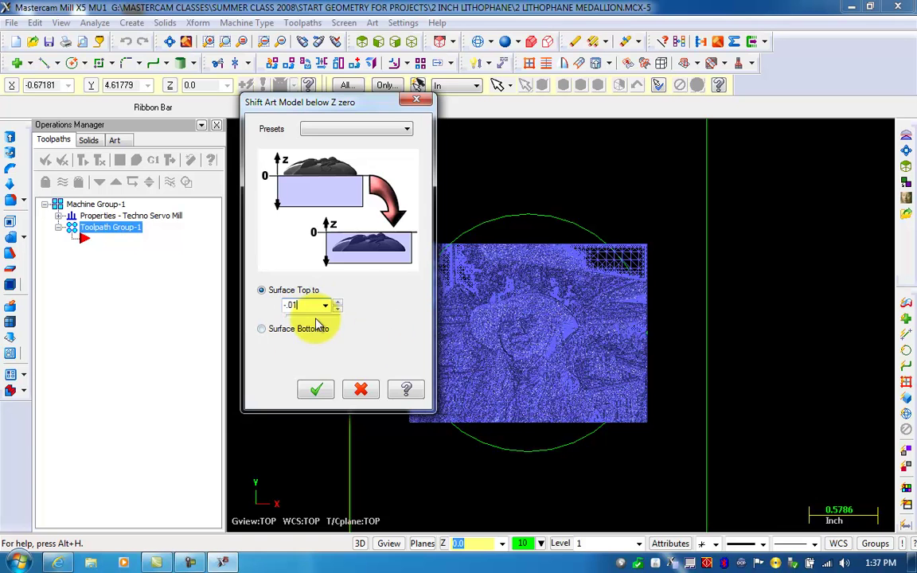
pyautogui.click(316, 391)
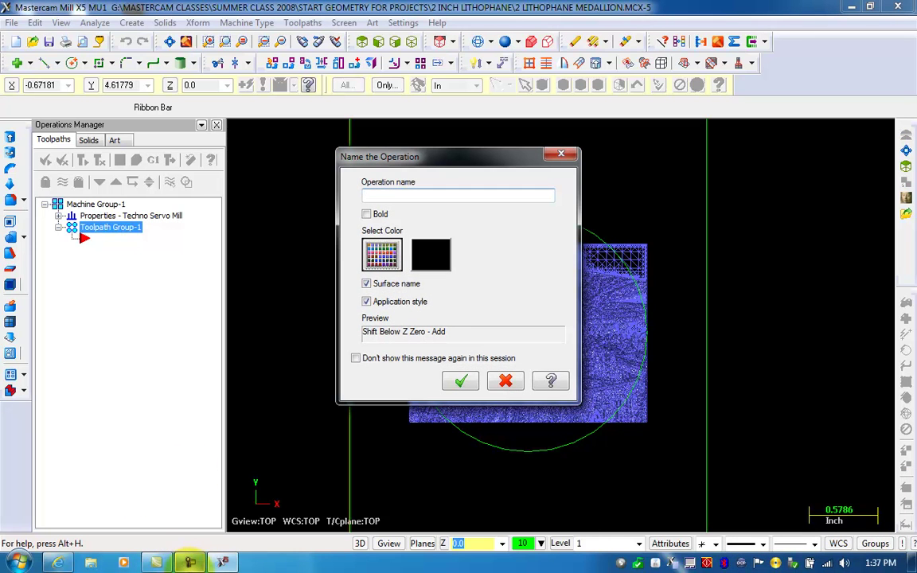
# Accept the Shift Below Z Zero - Add operation under its default name.
pyautogui.click(190, 563)
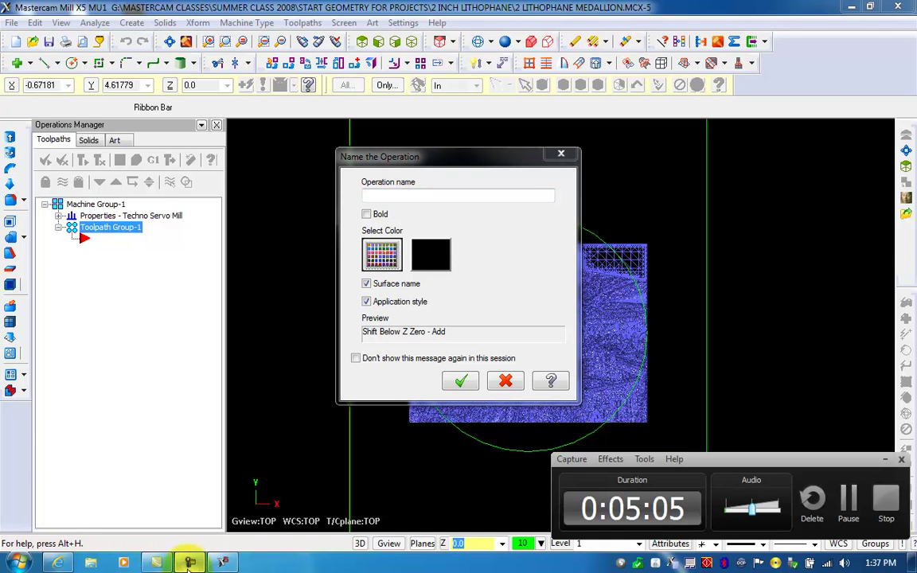
pyautogui.click(882, 462)
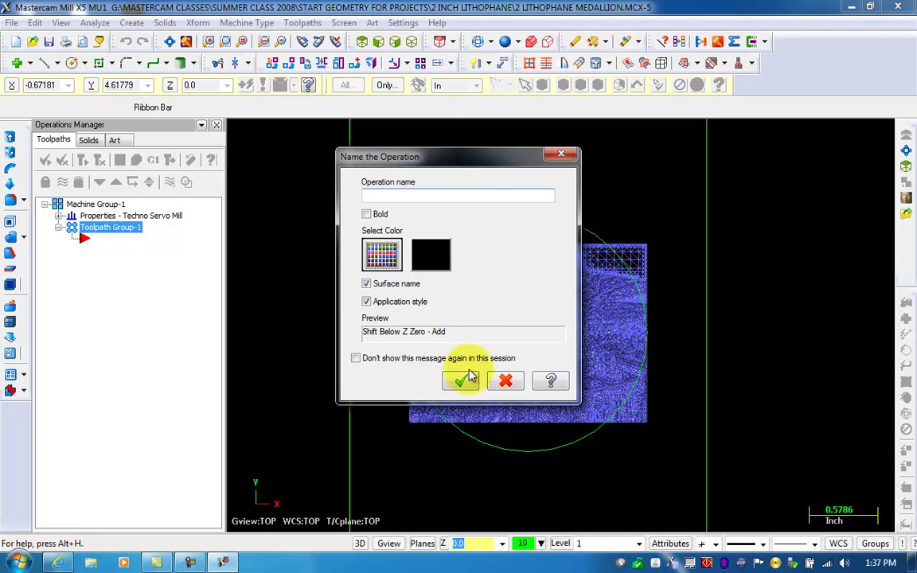
pyautogui.moveTo(440, 163); pyautogui.dragTo(471, 154)
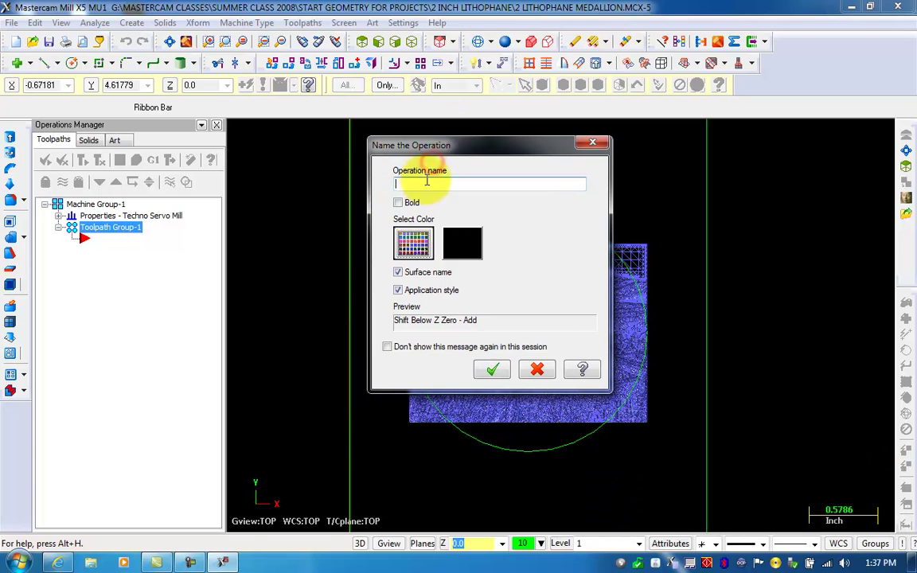
pyautogui.click(491, 371)
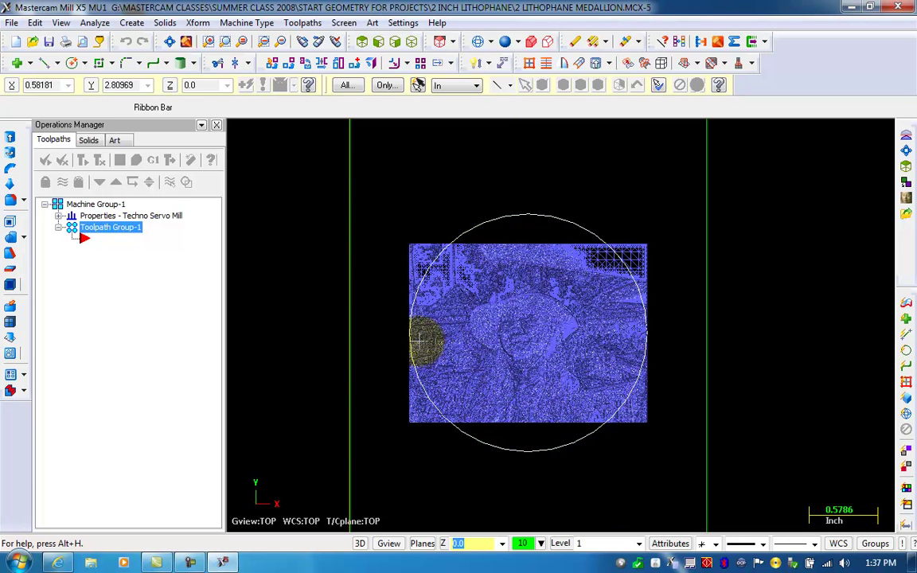
# Offset a copy of the medallion circle 0.1 outward with Xform Offset.
pyautogui.click(197, 23)
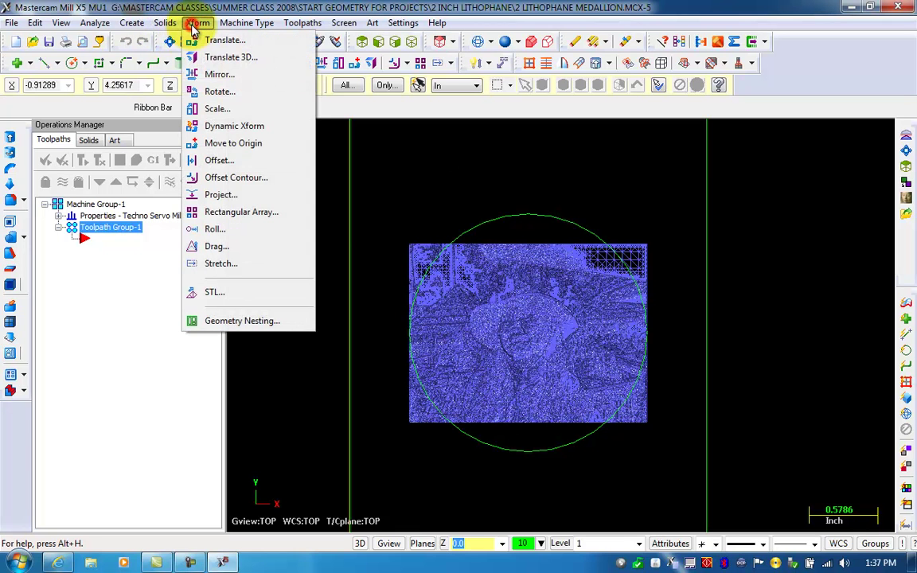
pyautogui.click(216, 161)
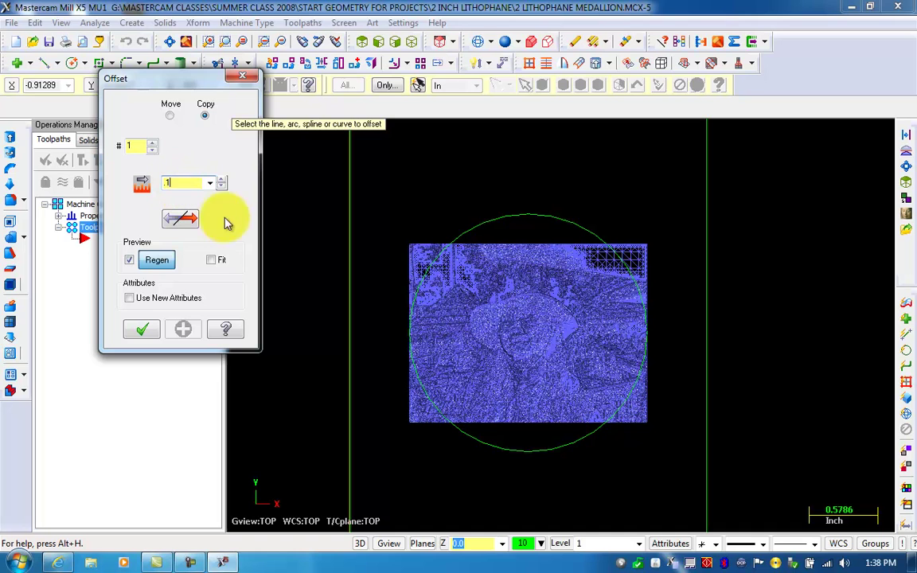
pyautogui.click(490, 217)
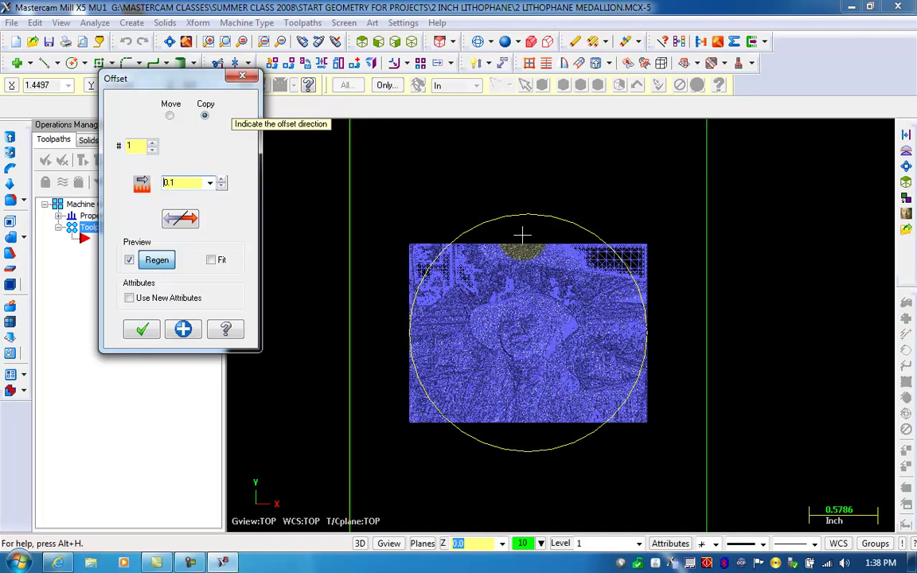
pyautogui.click(522, 235)
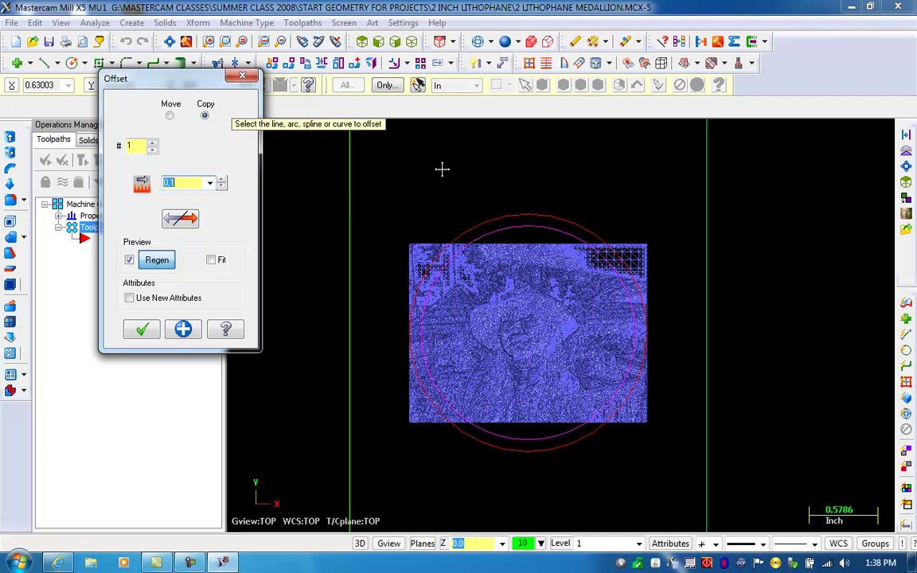
pyautogui.click(148, 331)
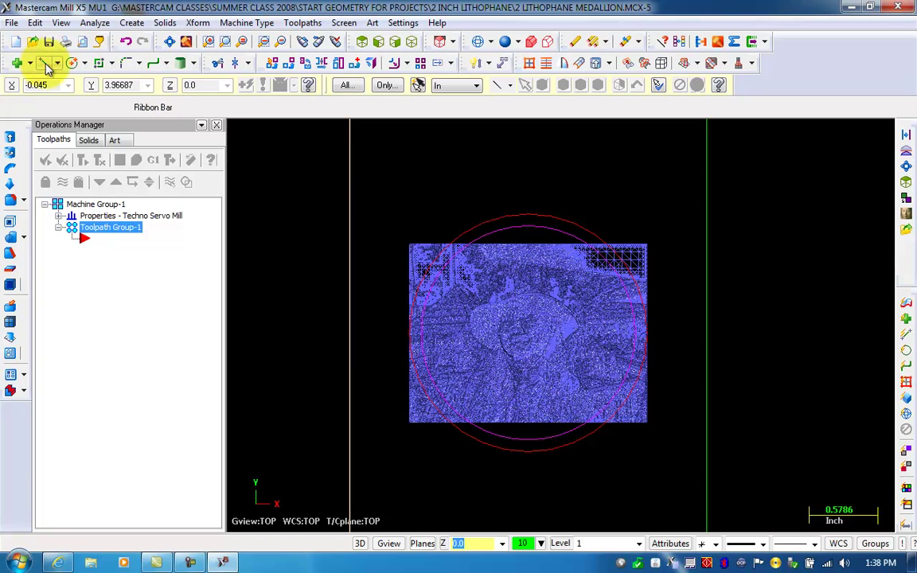
# Draw endpoint lines across the art's top and bottom edges, extending past both circles.
pyautogui.click(129, 24)
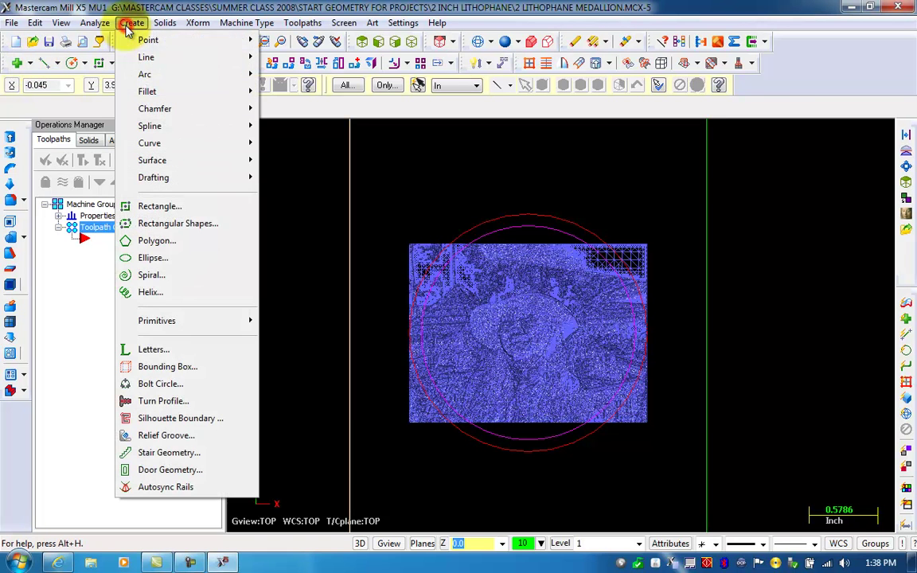
pyautogui.moveTo(140, 60)
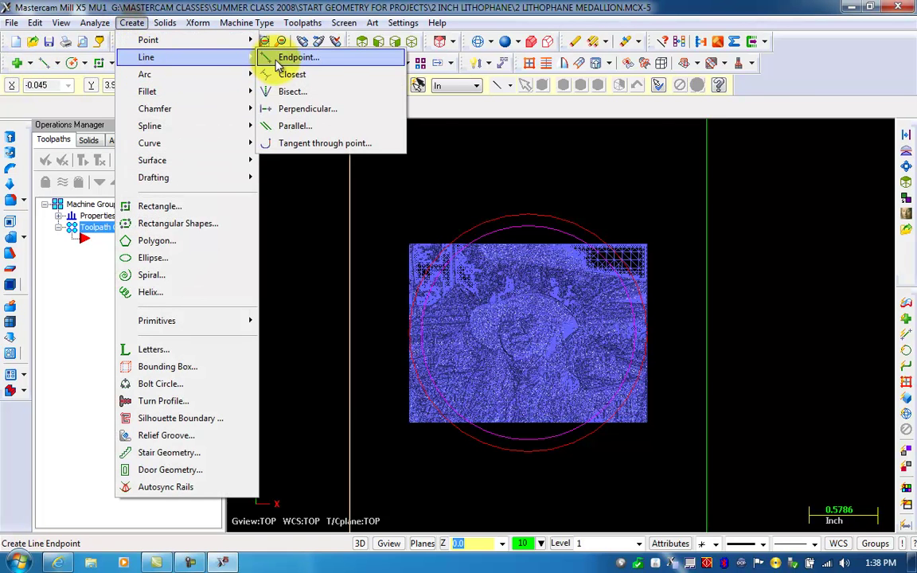
pyautogui.click(281, 59)
pyautogui.click(385, 254)
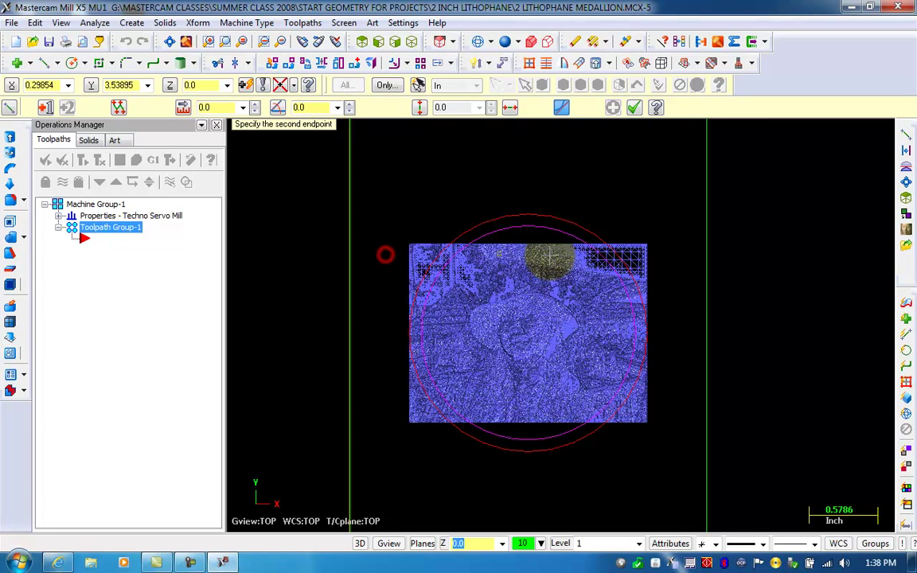
pyautogui.click(677, 255)
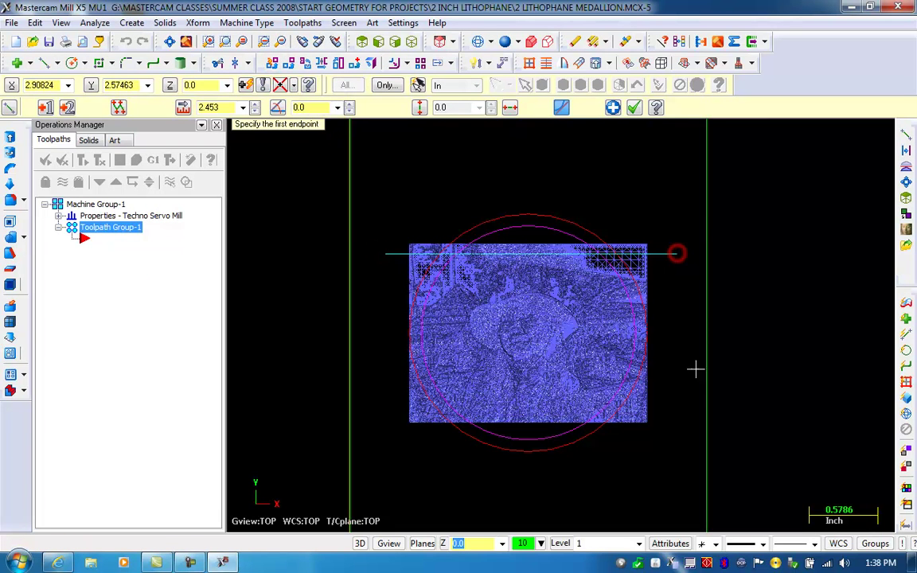
pyautogui.click(390, 410)
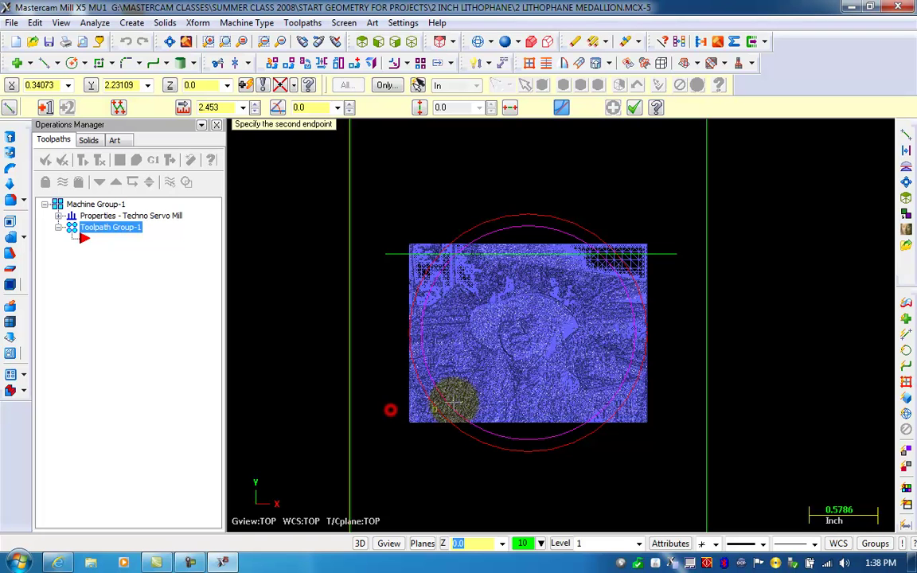
pyautogui.click(677, 410)
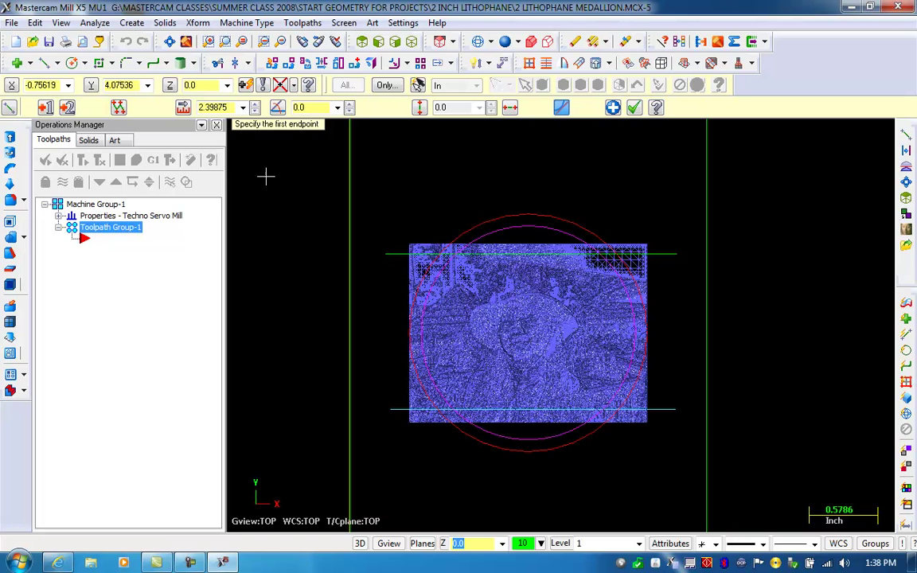
pyautogui.click(634, 108)
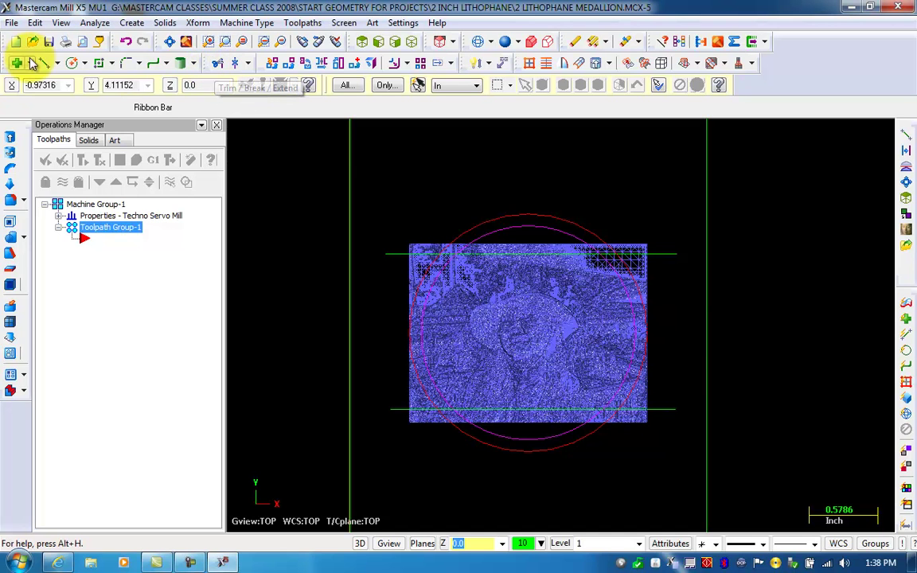
# Run Trim/Break/Extend with Break toggled, then set it to Trim 2 entities mode.
pyautogui.click(33, 23)
pyautogui.moveTo(59, 182)
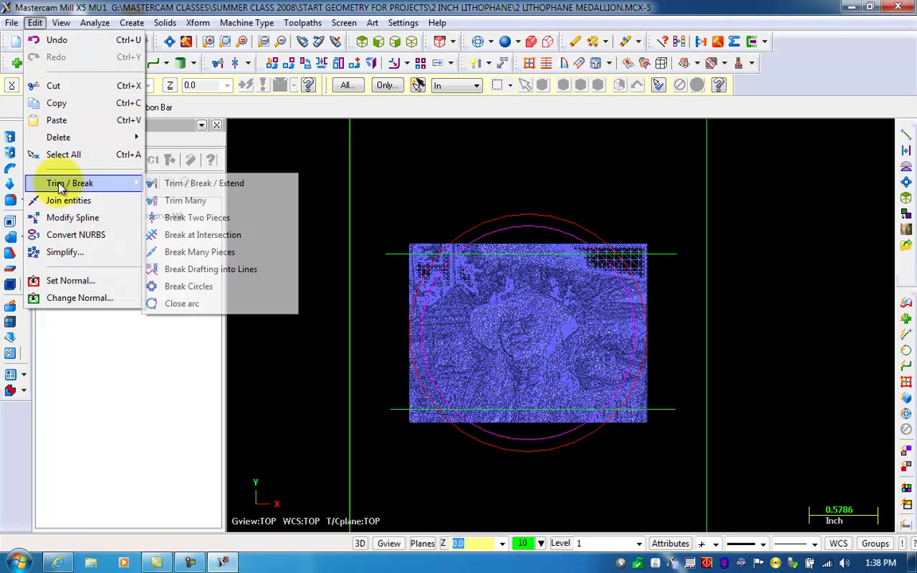
pyautogui.click(205, 184)
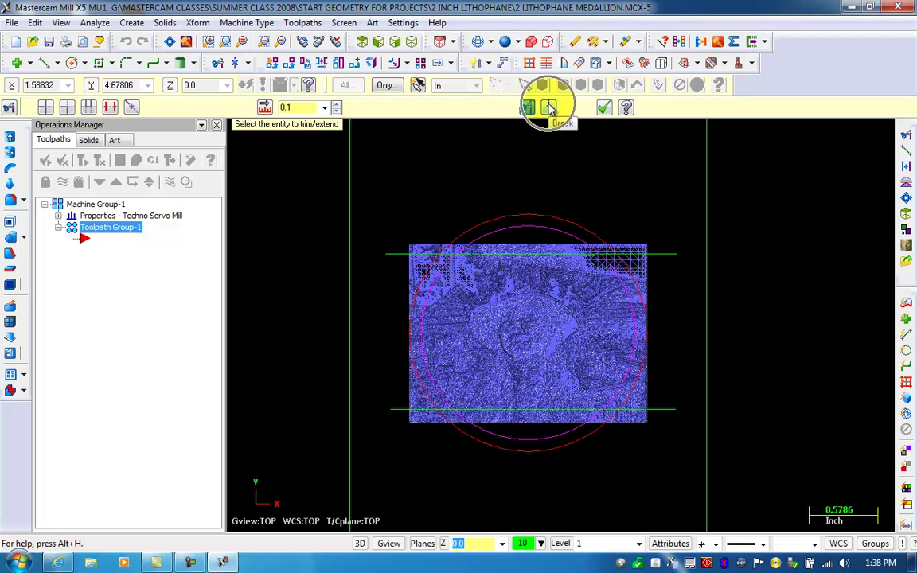
pyautogui.click(549, 107)
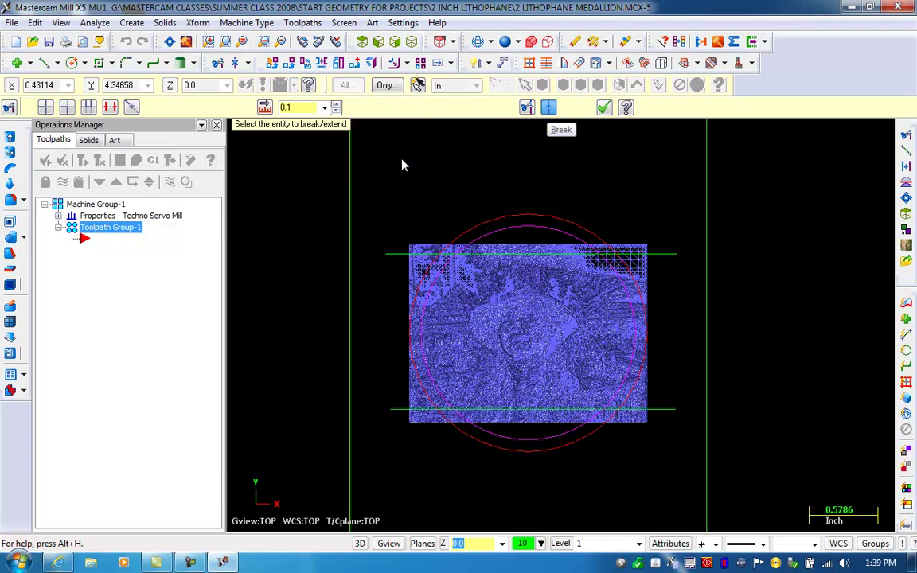
pyautogui.click(66, 106)
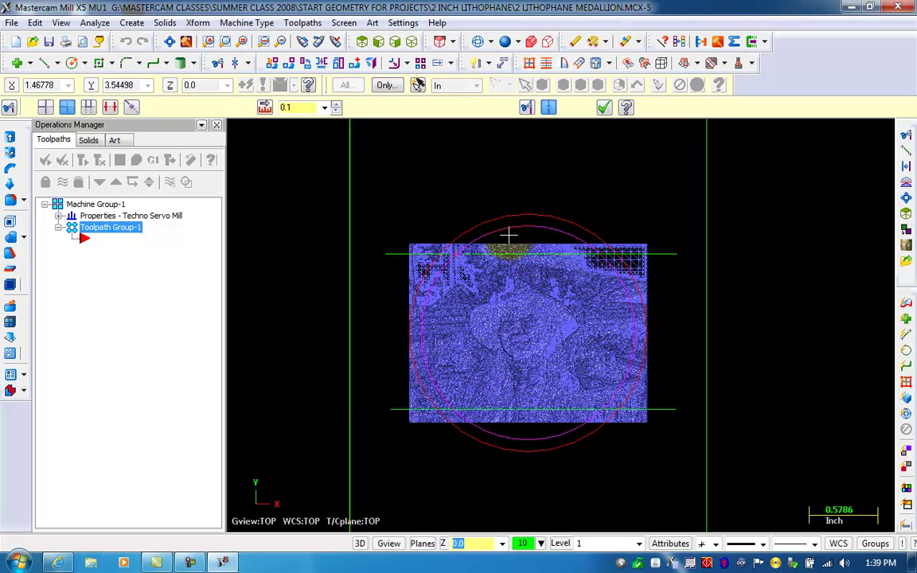
# Trim the inner circle against the bottom line.
pyautogui.click(506, 233)
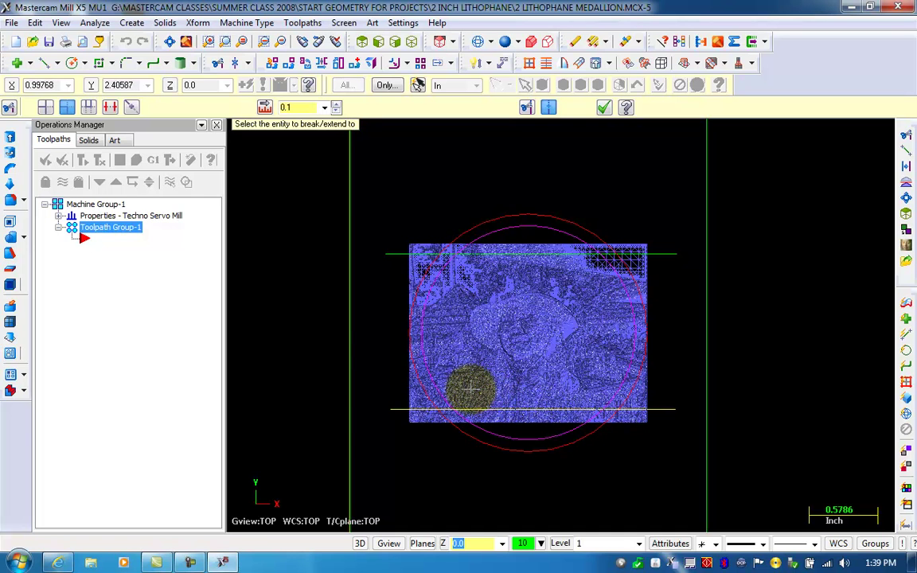
pyautogui.click(443, 387)
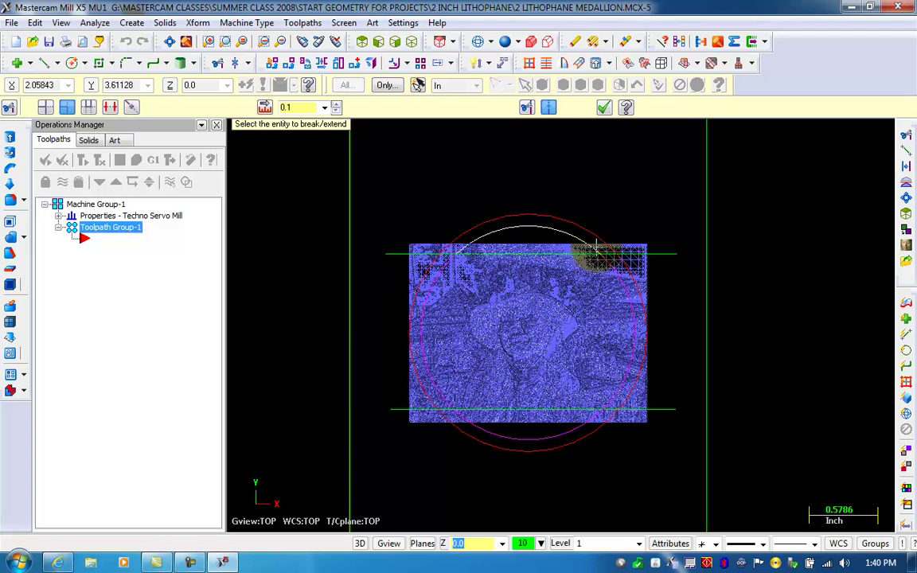
pyautogui.click(604, 109)
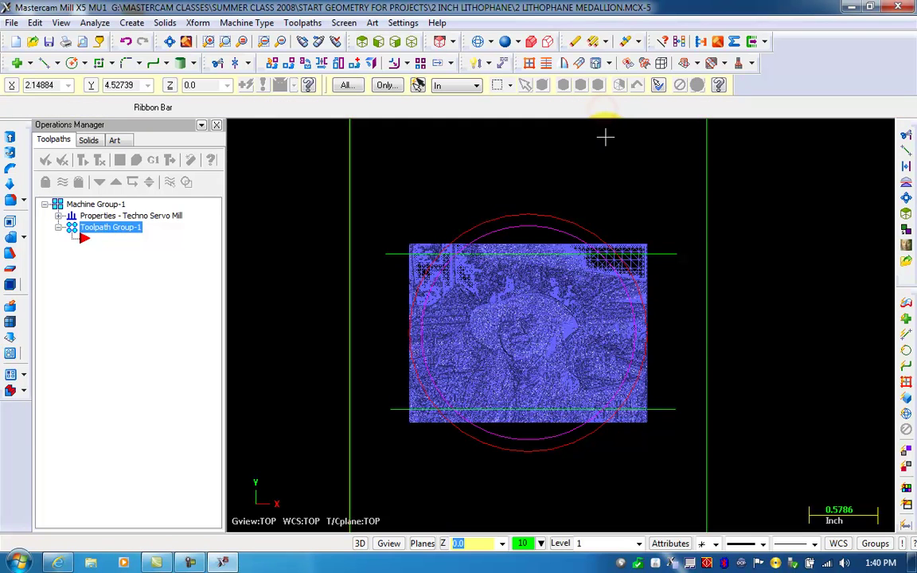
pyautogui.click(573, 43)
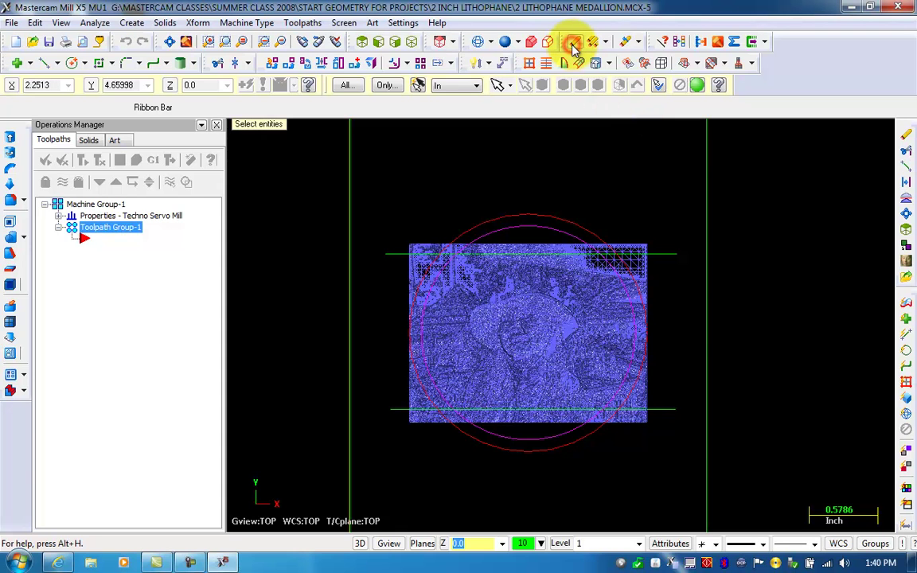
pyautogui.click(668, 254)
pyautogui.click(540, 228)
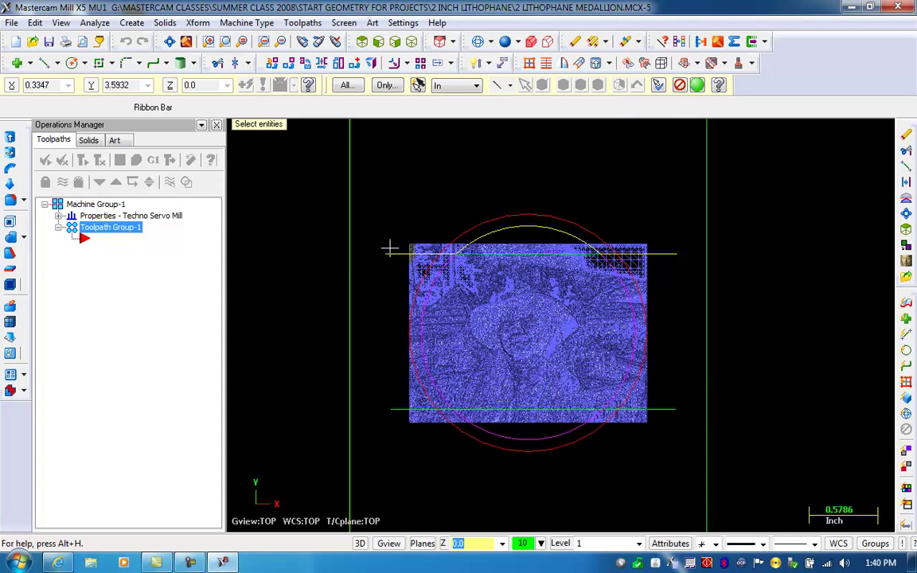
pyautogui.click(668, 412)
pyautogui.click(526, 436)
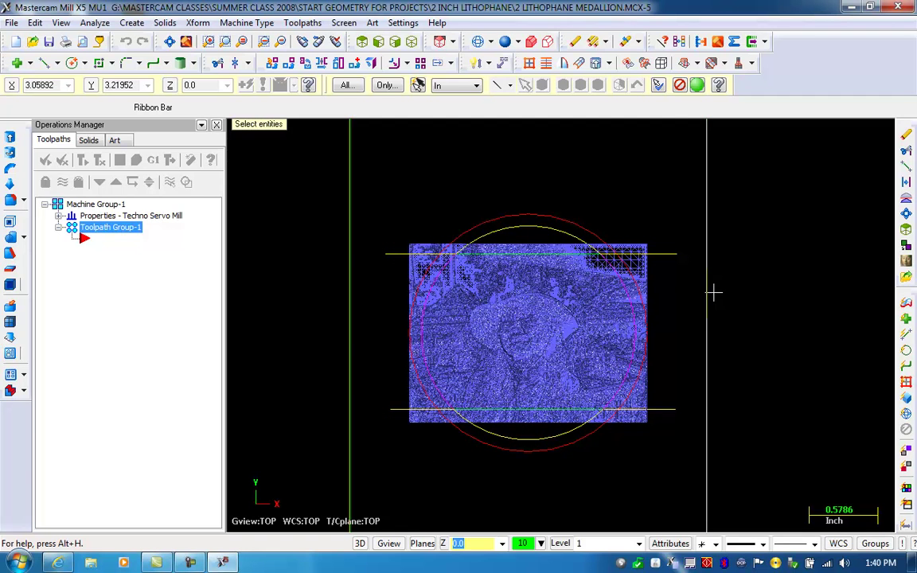
pyautogui.click(697, 86)
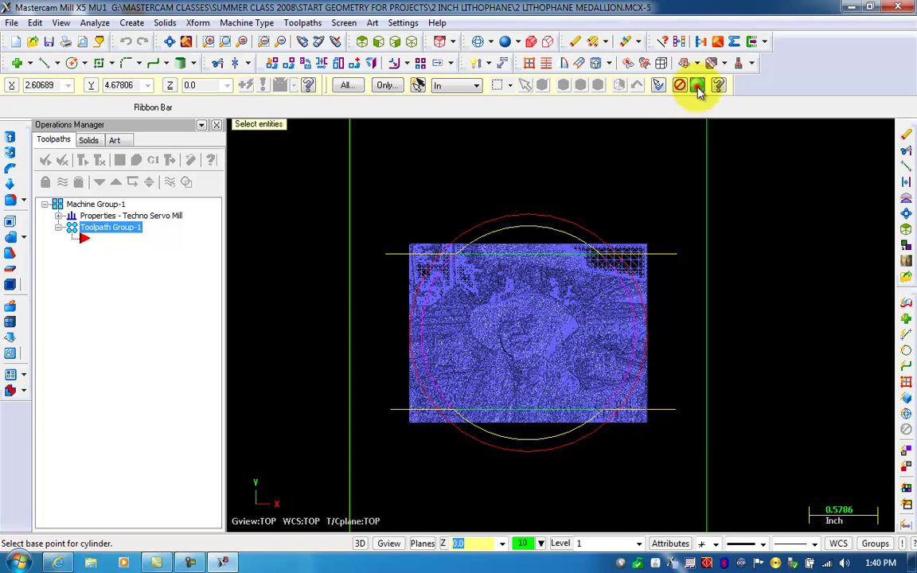
pyautogui.scroll(-1, 613, 203)
pyautogui.scroll(1, 601, 215)
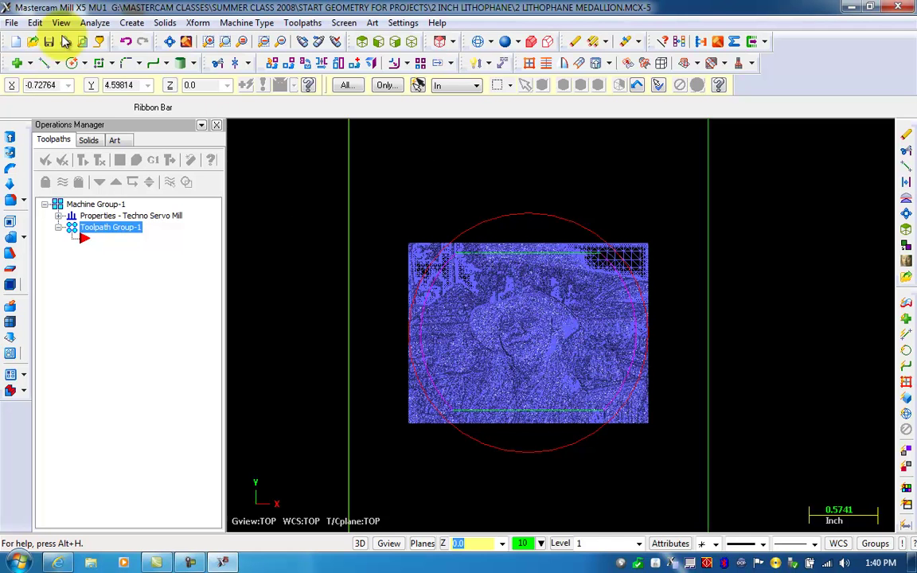
# Save the 2 LITHOPHANE MEDALLION part to the Desktop with Save As.
pyautogui.click(12, 23)
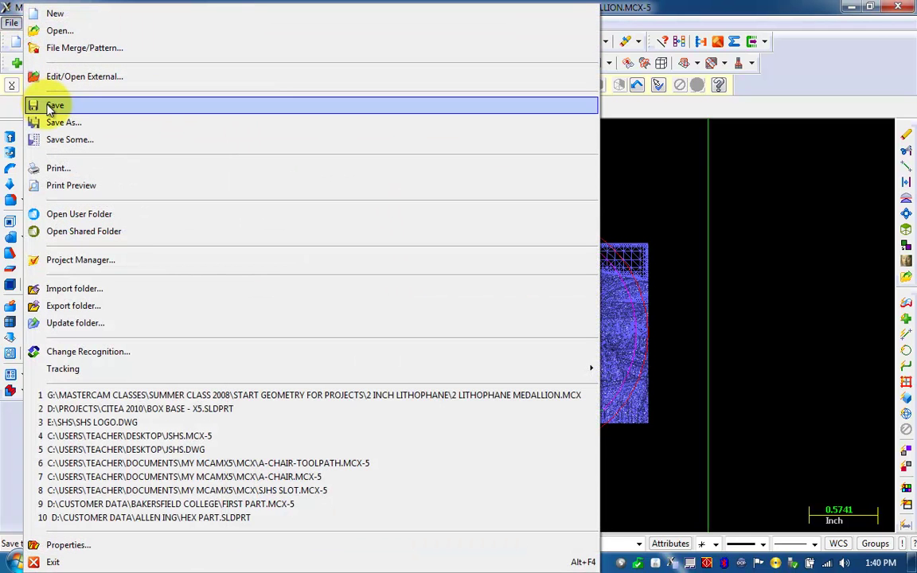
pyautogui.click(44, 122)
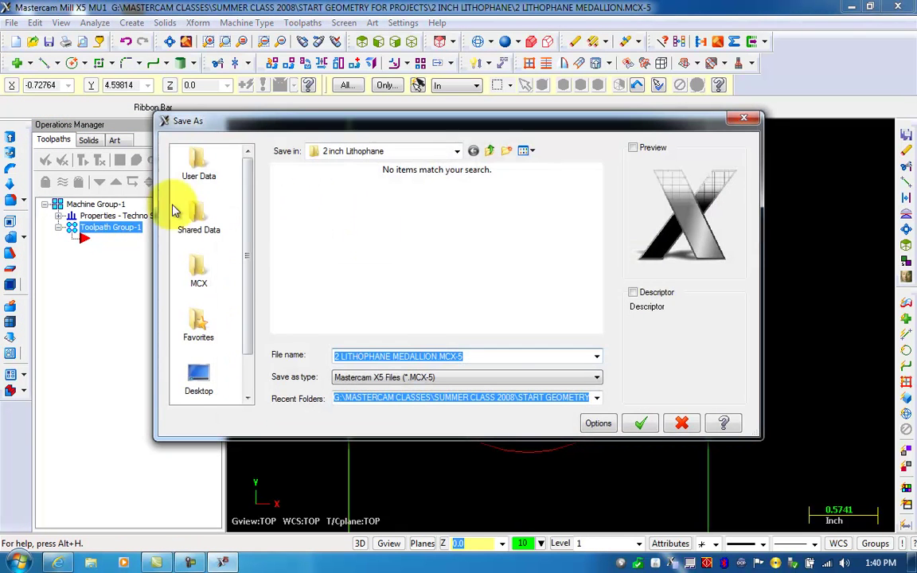
pyautogui.click(243, 273)
pyautogui.click(198, 333)
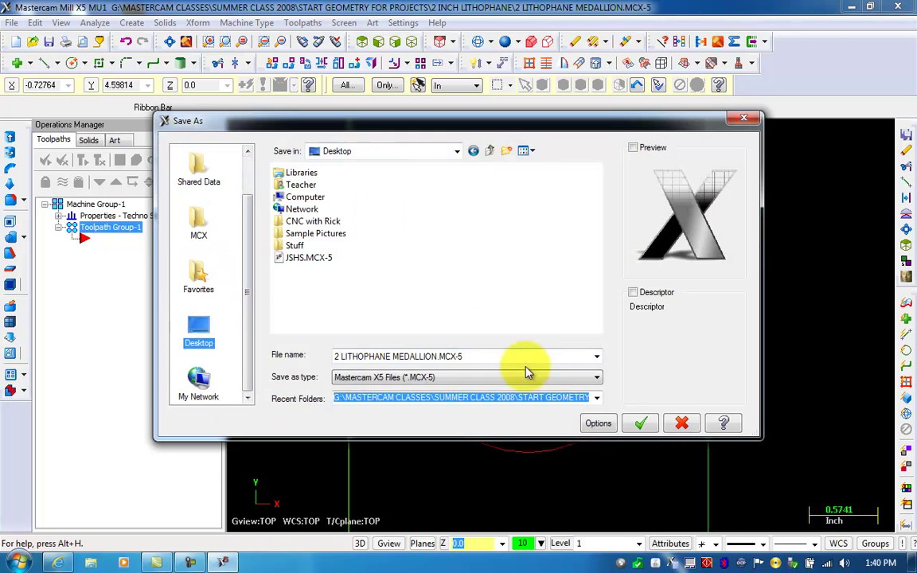
pyautogui.click(641, 423)
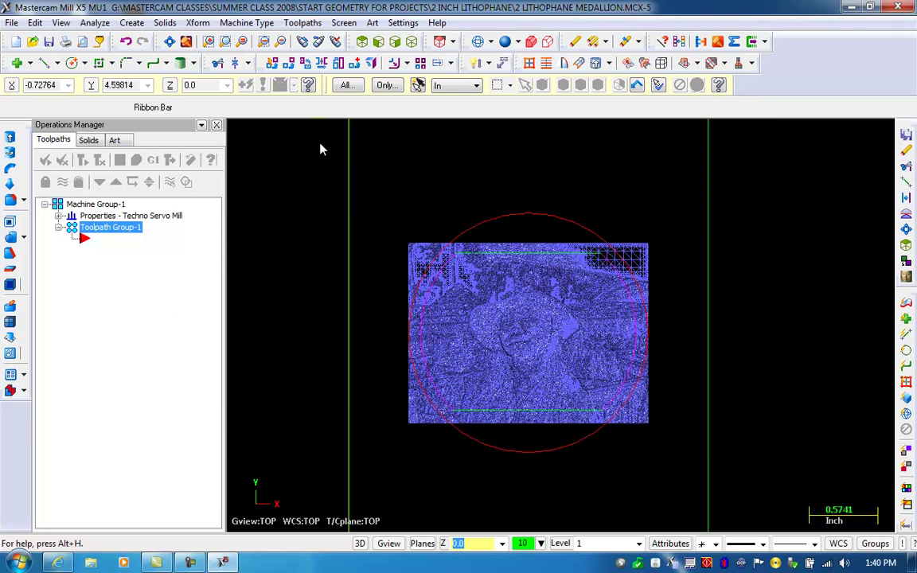
# Start an Art Base Surface toolpath, accepting the suggested NC file name.
pyautogui.click(373, 23)
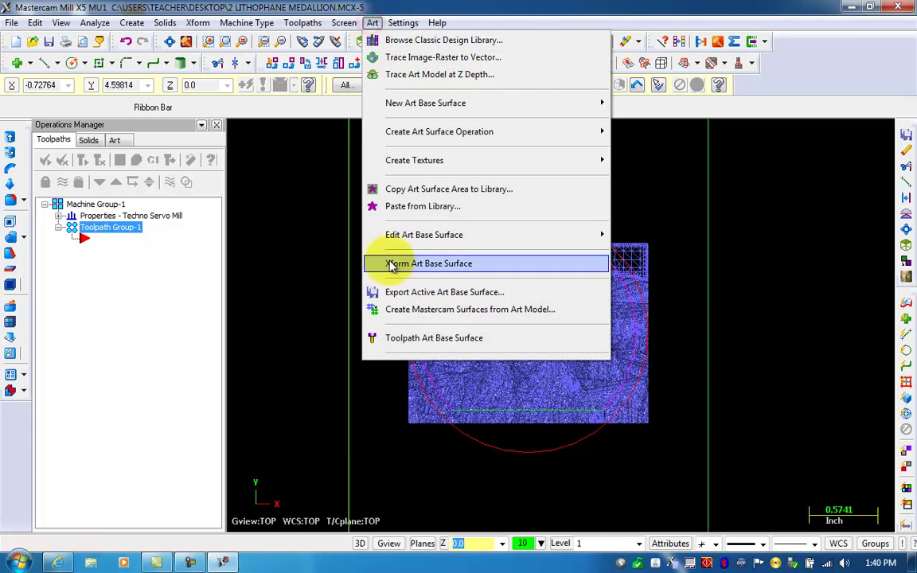
pyautogui.click(401, 338)
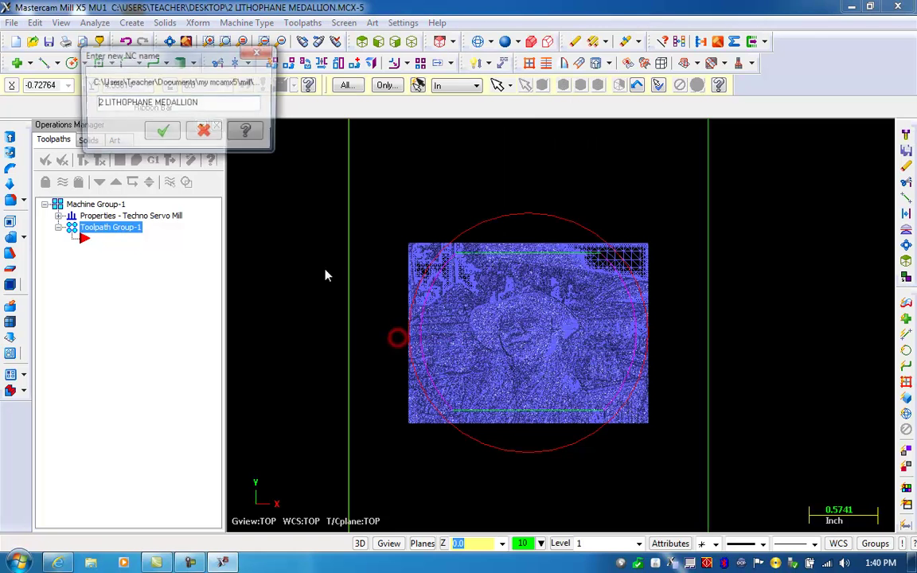
pyautogui.click(162, 134)
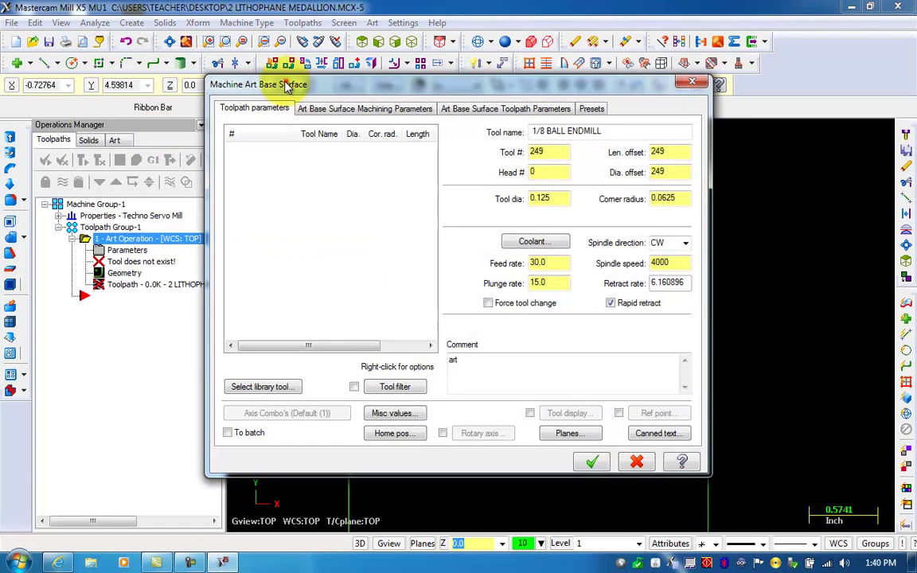
pyautogui.moveTo(286, 86); pyautogui.dragTo(191, 35)
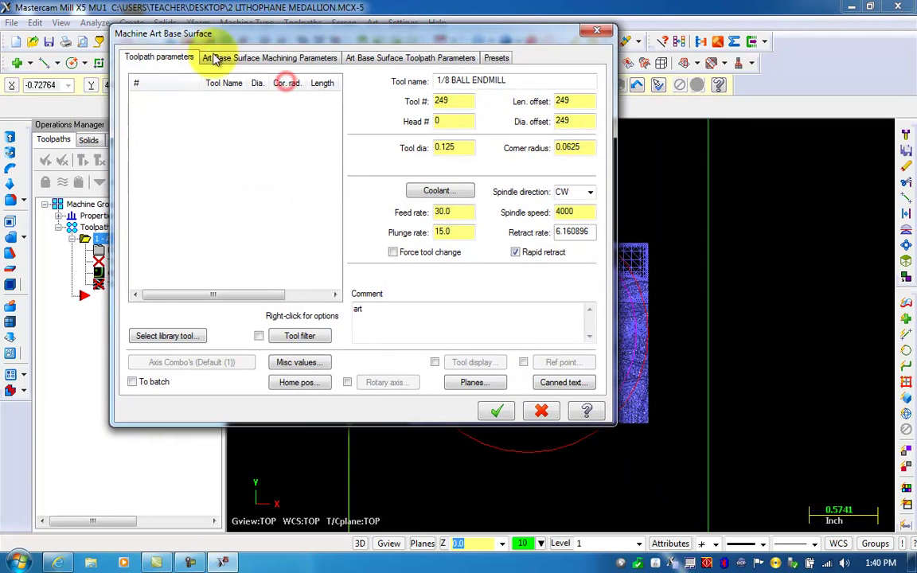
# Load the 1/4 INCH 30 DEGREE engrave tool from the library, filtered to engrave tools.
pyautogui.click(164, 336)
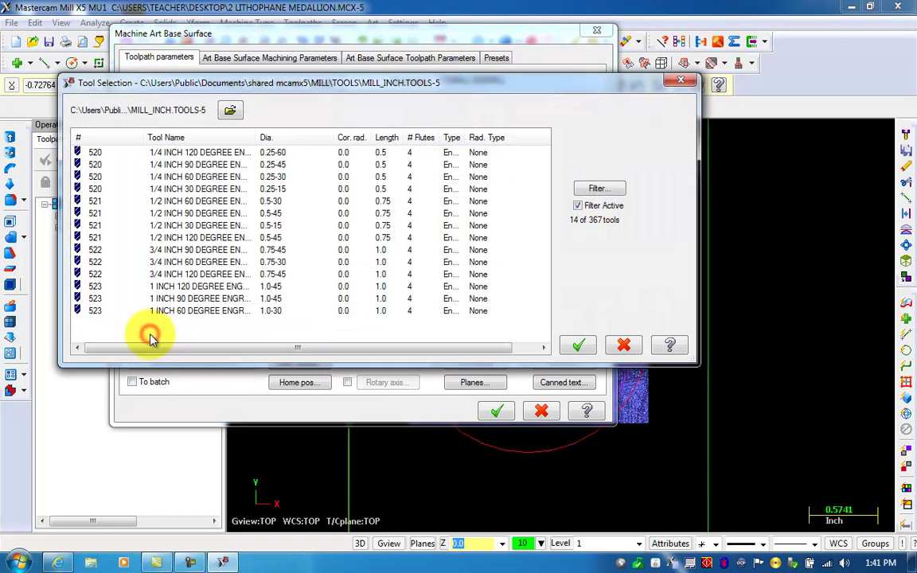
pyautogui.click(595, 189)
pyautogui.click(262, 261)
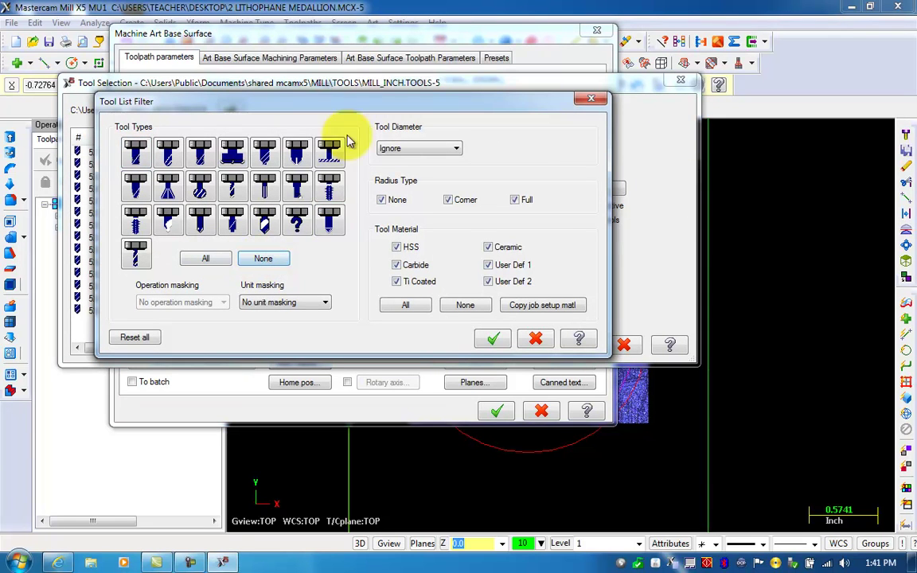
pyautogui.click(330, 223)
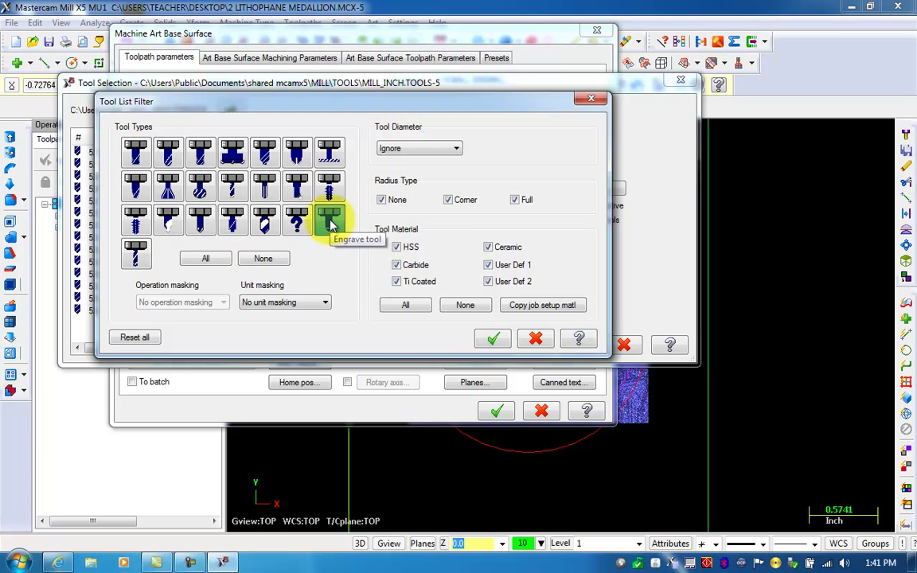
pyautogui.click(490, 341)
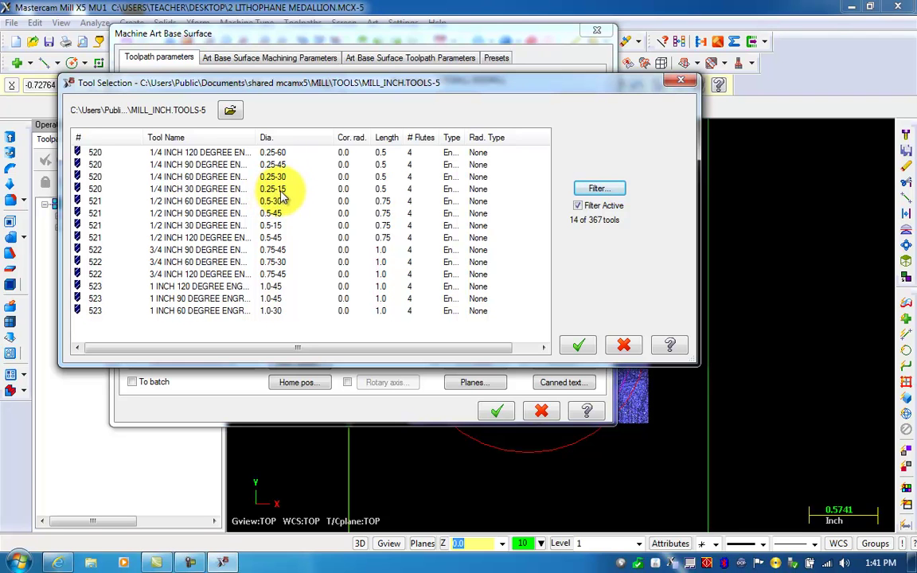
pyautogui.click(241, 190)
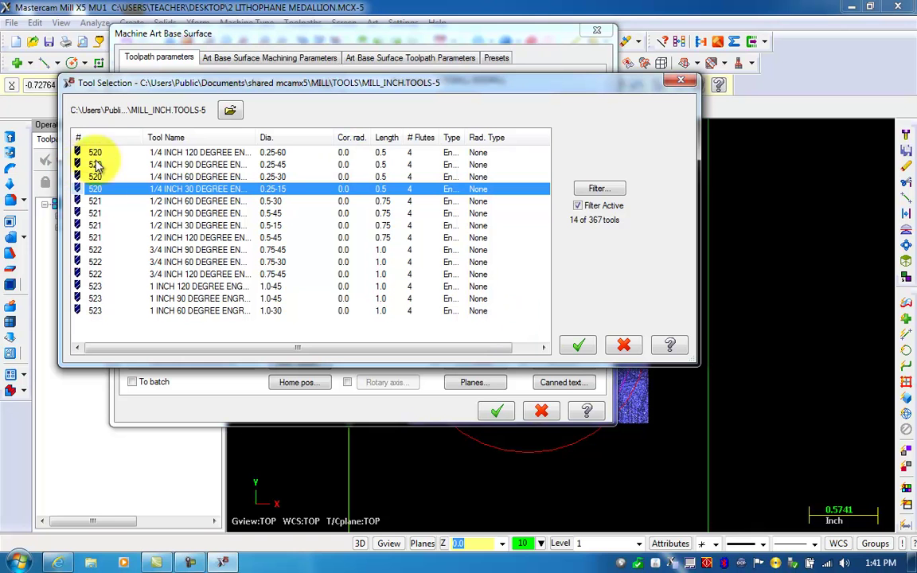
pyautogui.click(577, 347)
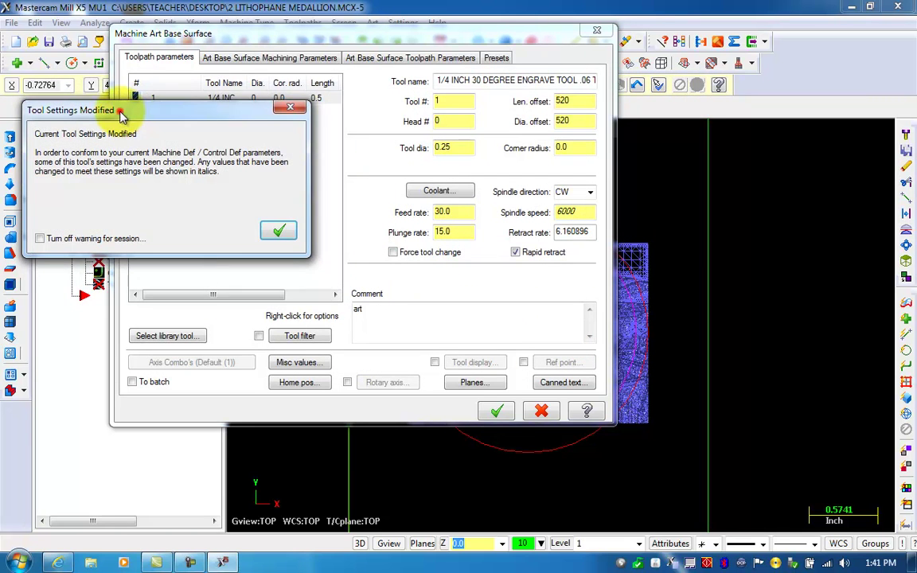
# Dismiss the Tool Settings Modified warning and change the engrave tool's tip diameter to 0.01.
pyautogui.moveTo(122, 116); pyautogui.dragTo(171, 93)
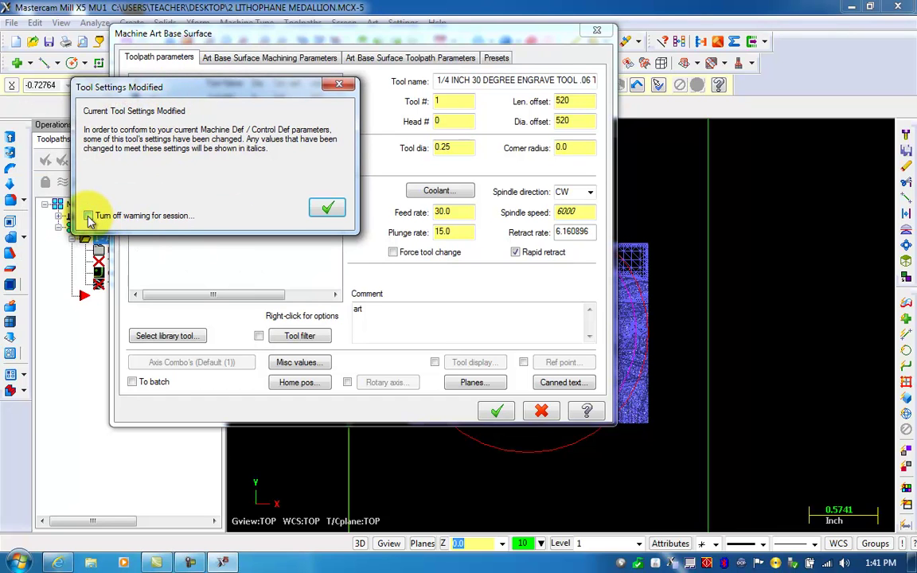
pyautogui.click(325, 207)
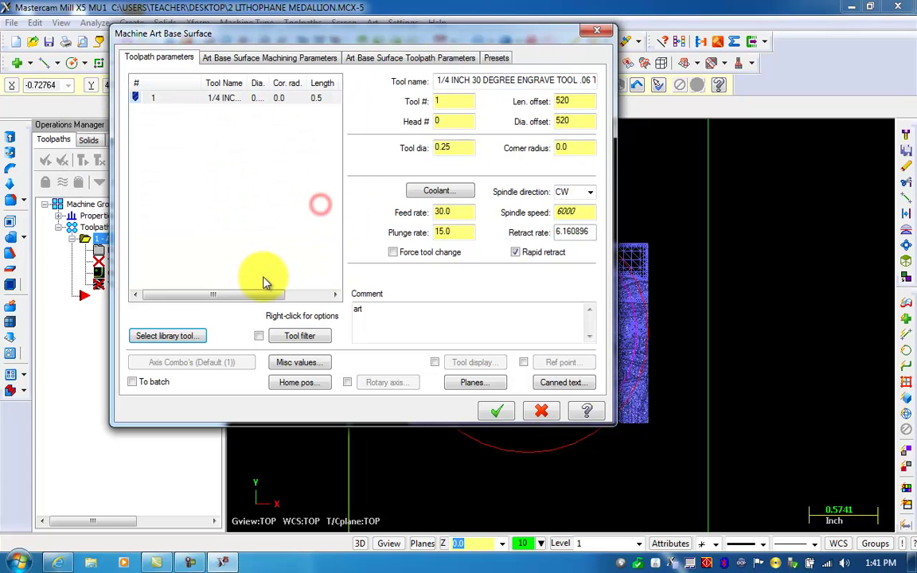
pyautogui.doubleClick(194, 97)
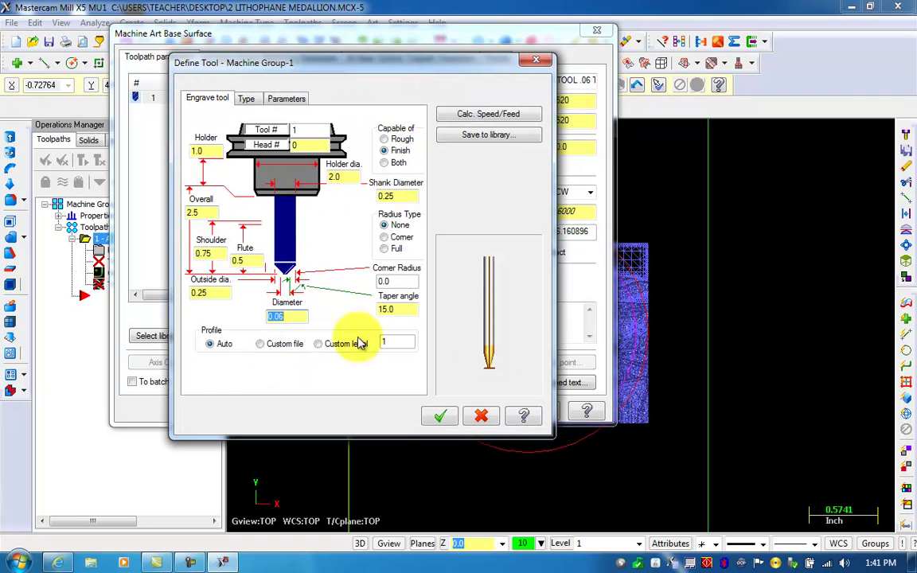
pyautogui.click(288, 316)
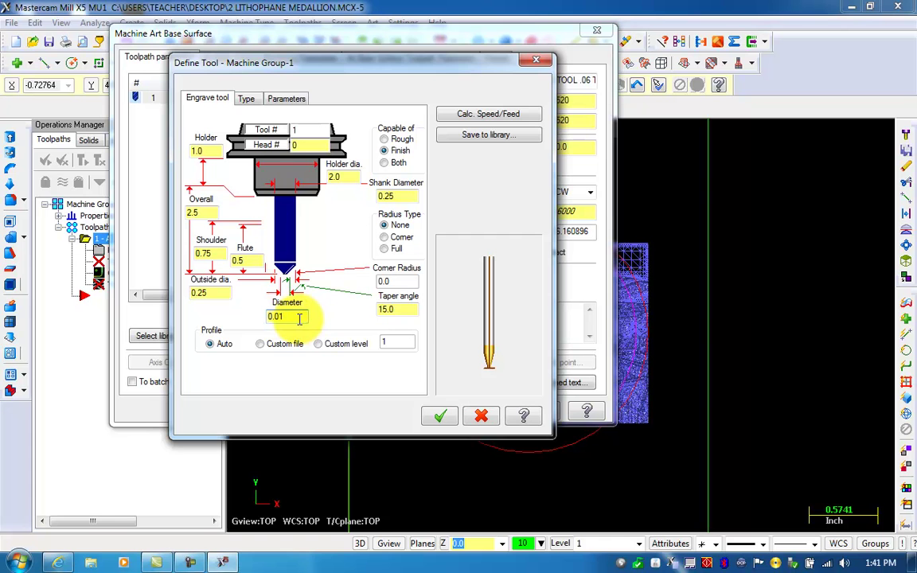
pyautogui.click(437, 417)
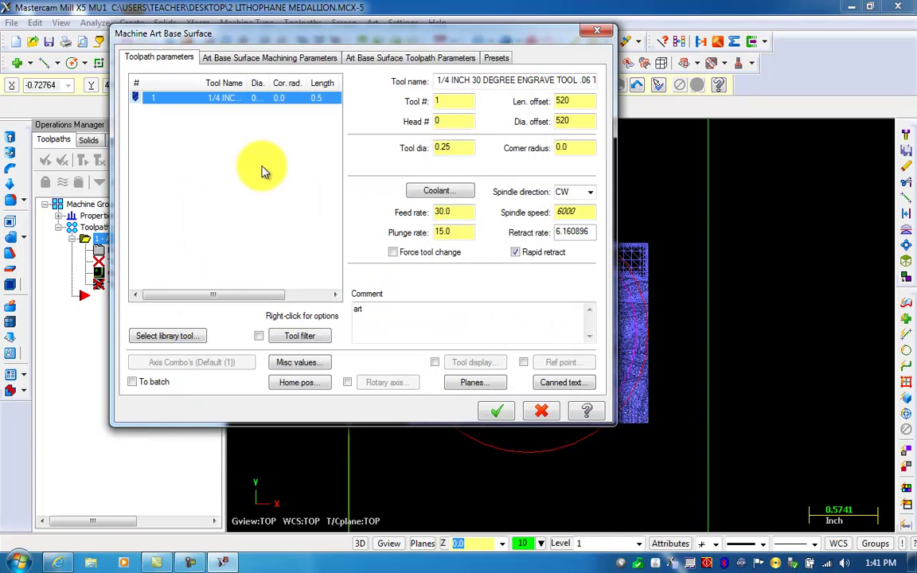
# Make the 0.1 feed plane absolute on the Machining Parameters tab.
pyautogui.moveTo(267, 39); pyautogui.dragTo(292, 53)
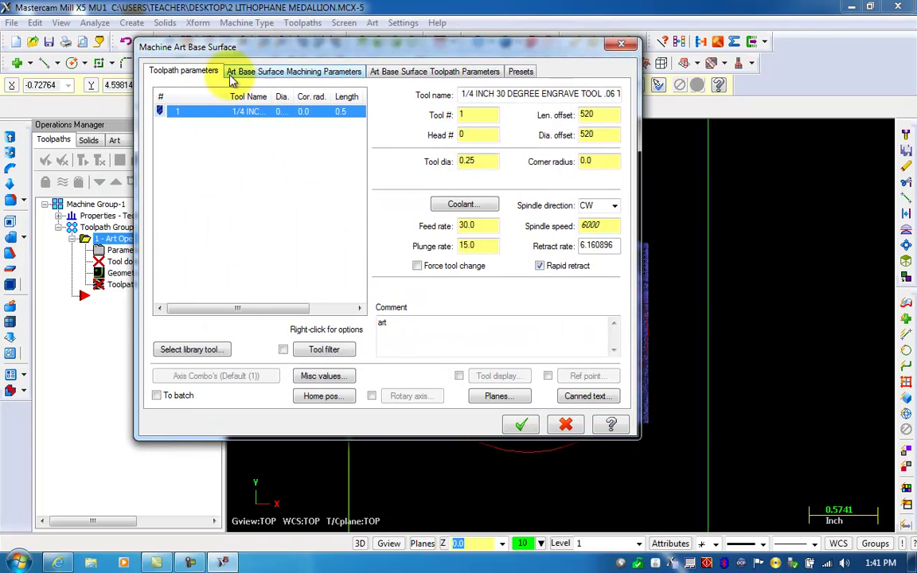
pyautogui.click(312, 73)
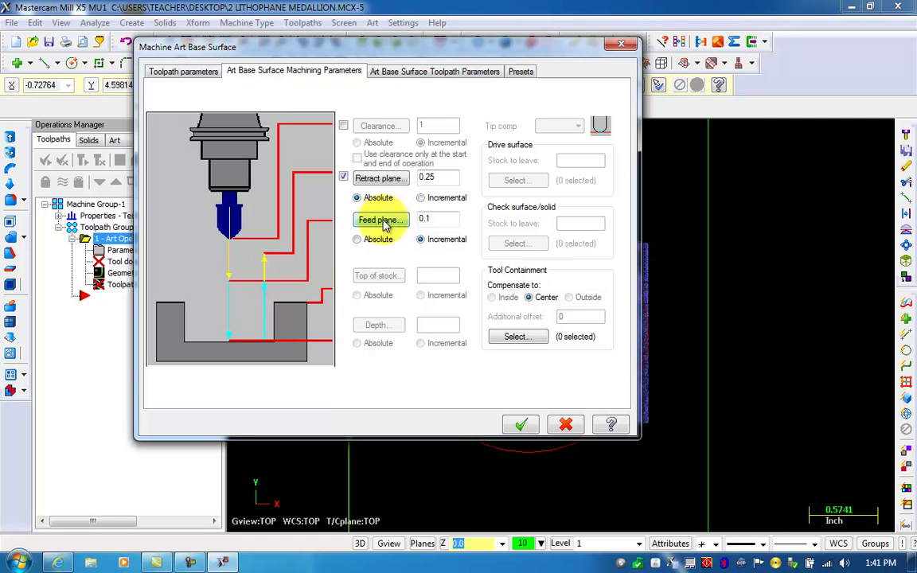
pyautogui.click(434, 218)
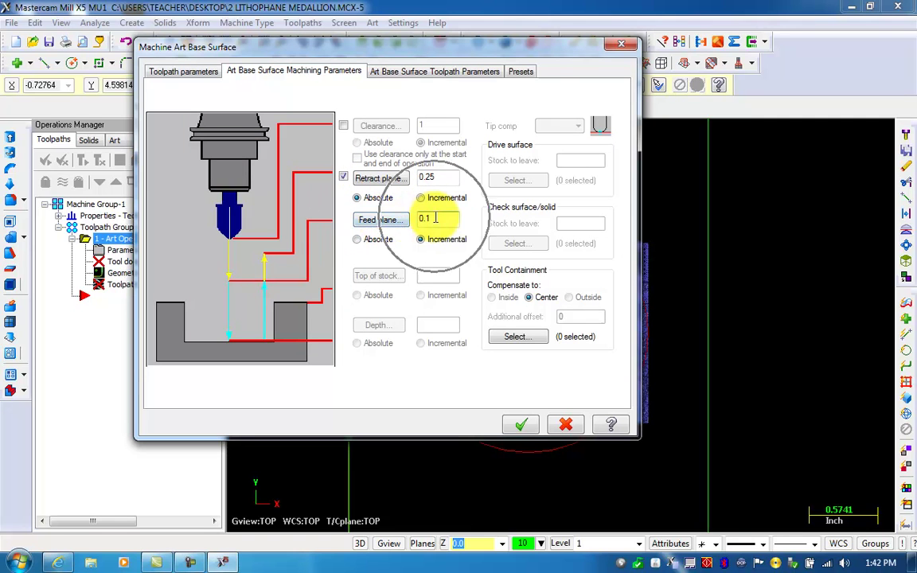
pyautogui.click(359, 240)
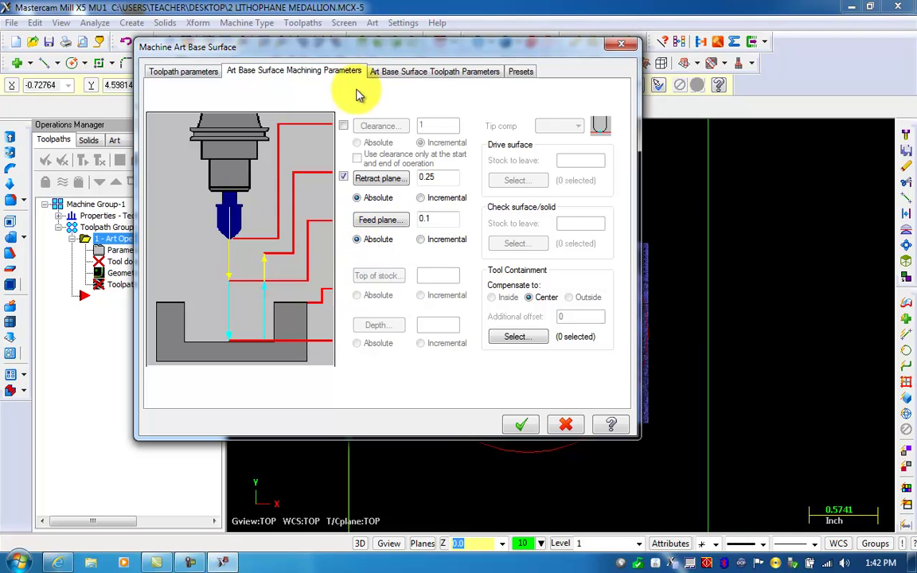
# Set the cutting method to Parallel - Spiral Contained.
pyautogui.click(411, 76)
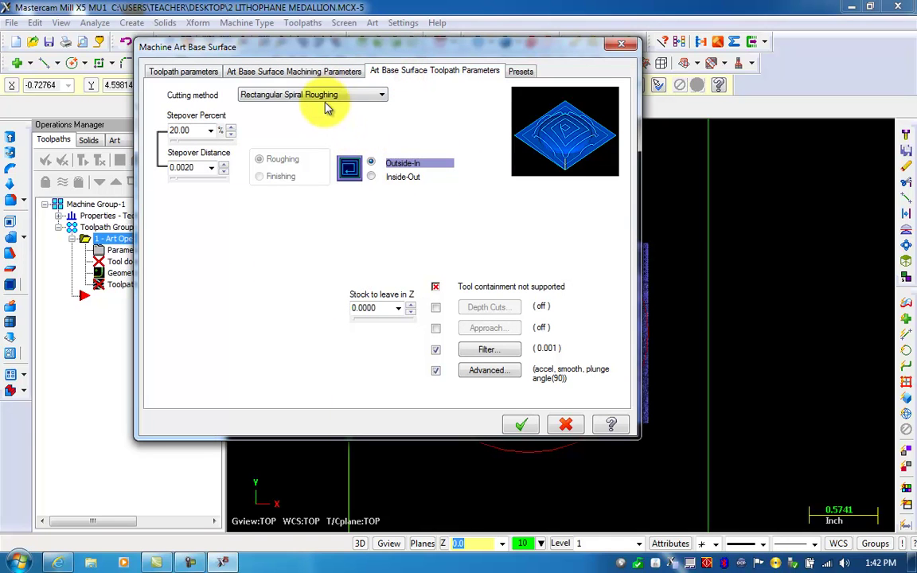
pyautogui.click(323, 95)
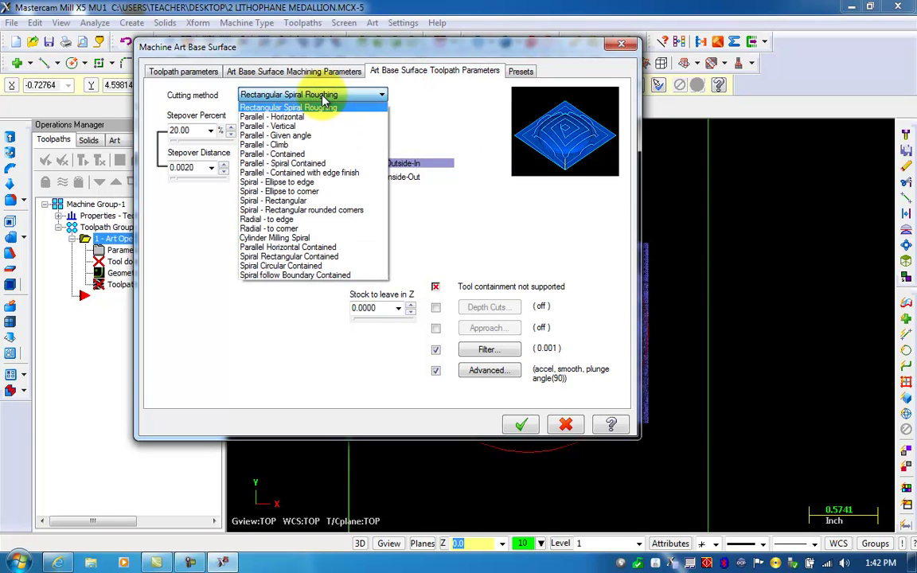
pyautogui.click(284, 164)
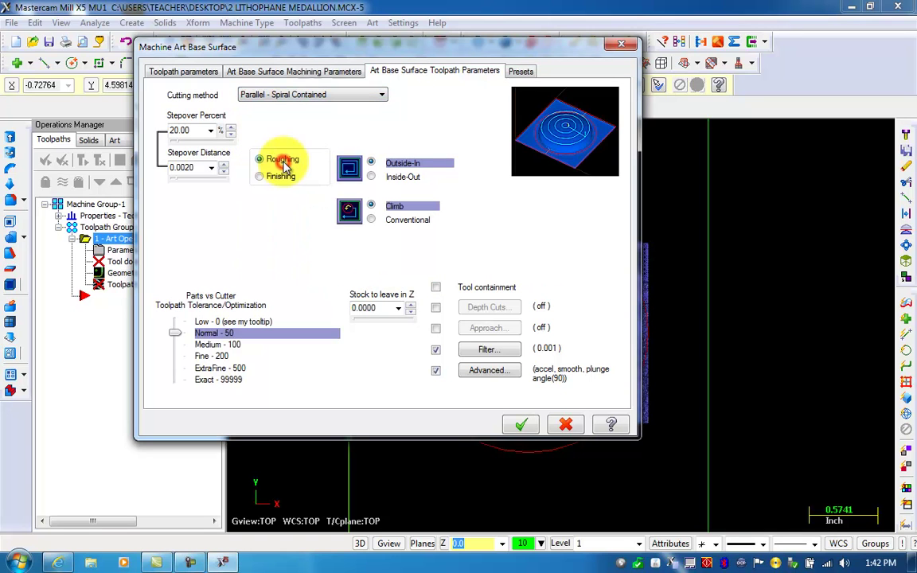
# Enable tool containment, chaining the rounded lines-and-arcs outline inside the red circle as the boundary.
pyautogui.click(436, 290)
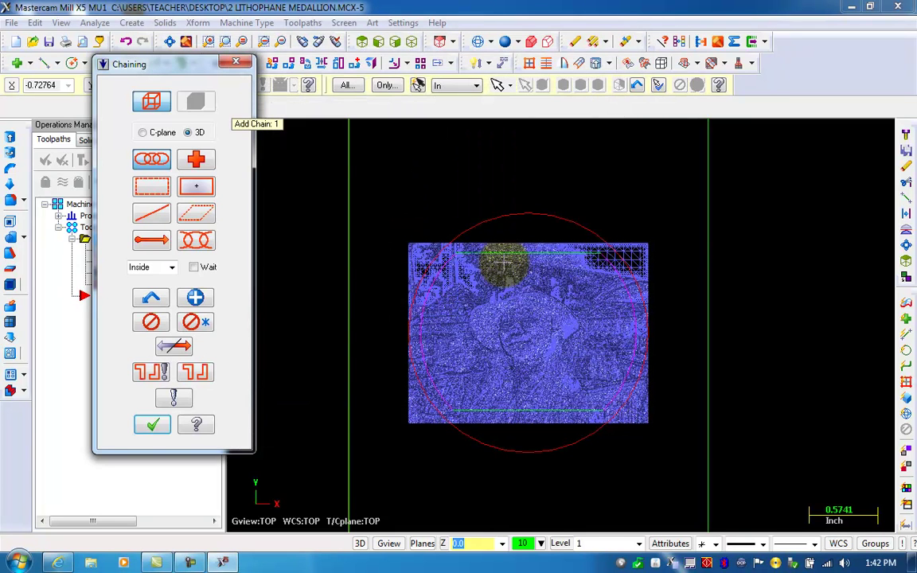
pyautogui.click(480, 256)
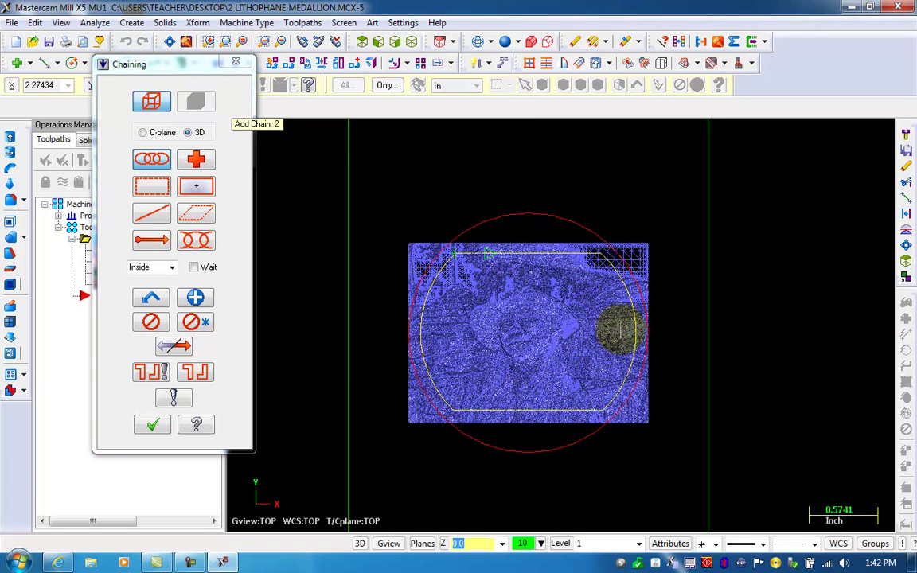
pyautogui.click(406, 342)
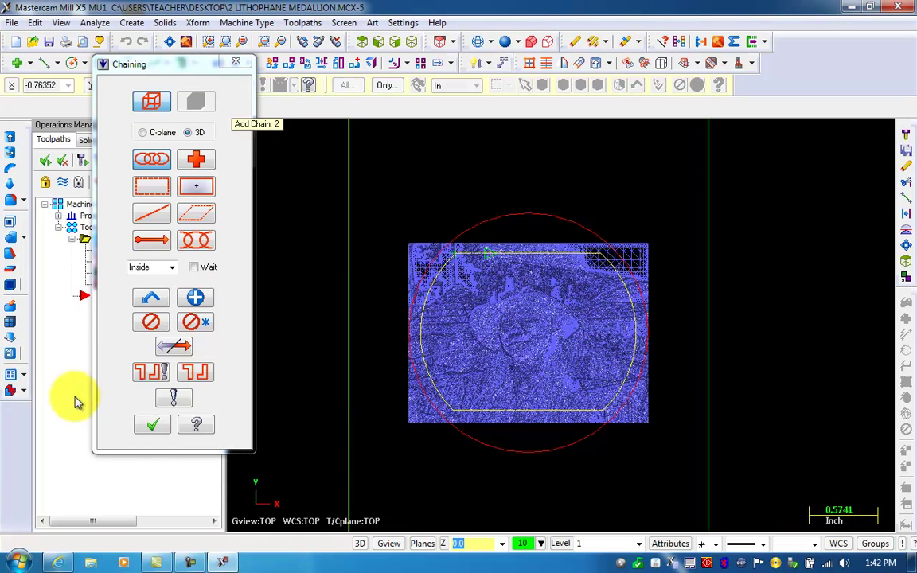
pyautogui.click(153, 427)
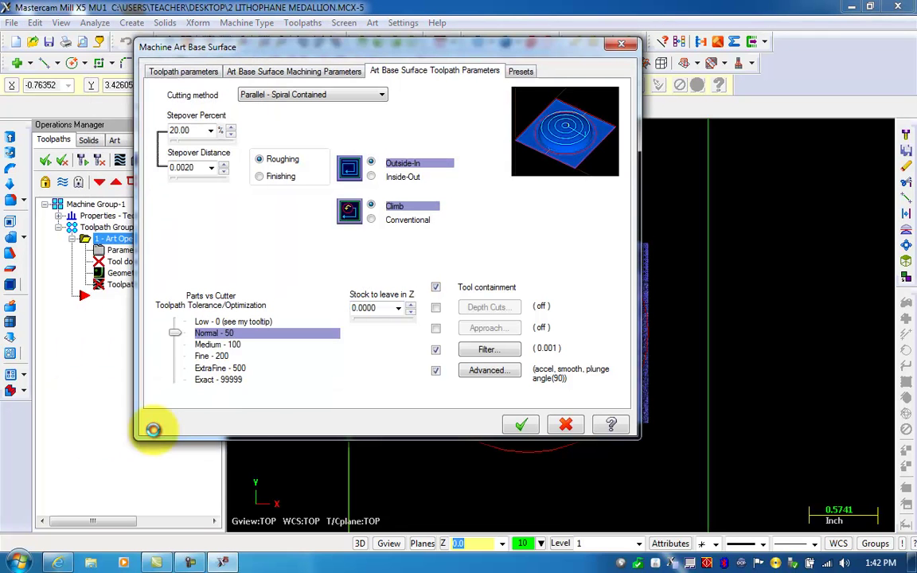
# Accept the Art Parallel/Spiral parameters so Mastercam calculates the 7755.5K spiral-contained toolpath.
pyautogui.click(520, 426)
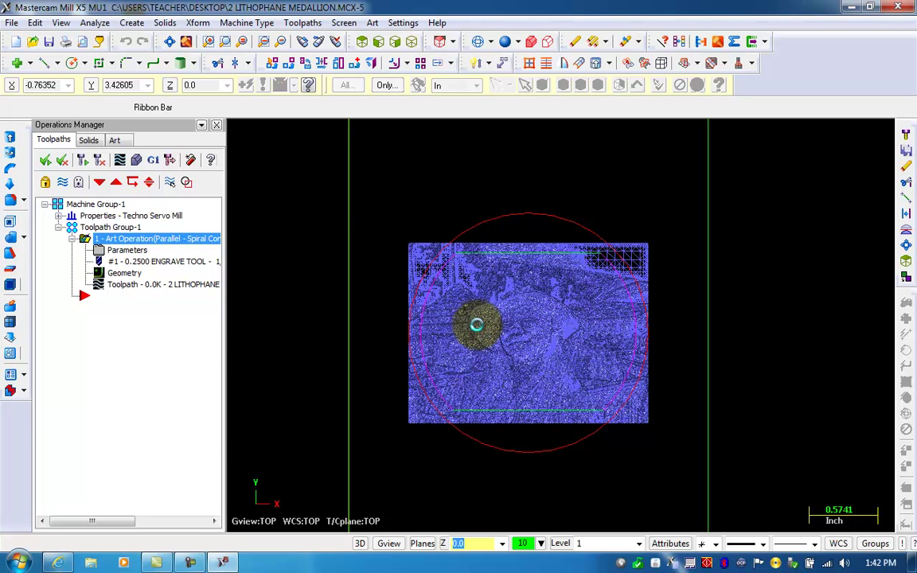
# Save the medallion file and expand the machine group Properties to reveal Stock setup.
pyautogui.click(13, 24)
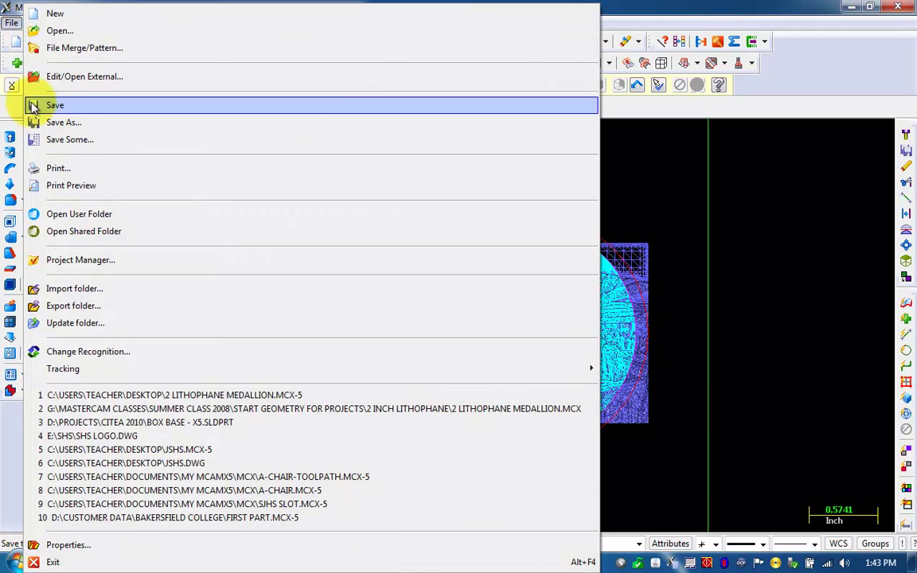
pyautogui.click(34, 107)
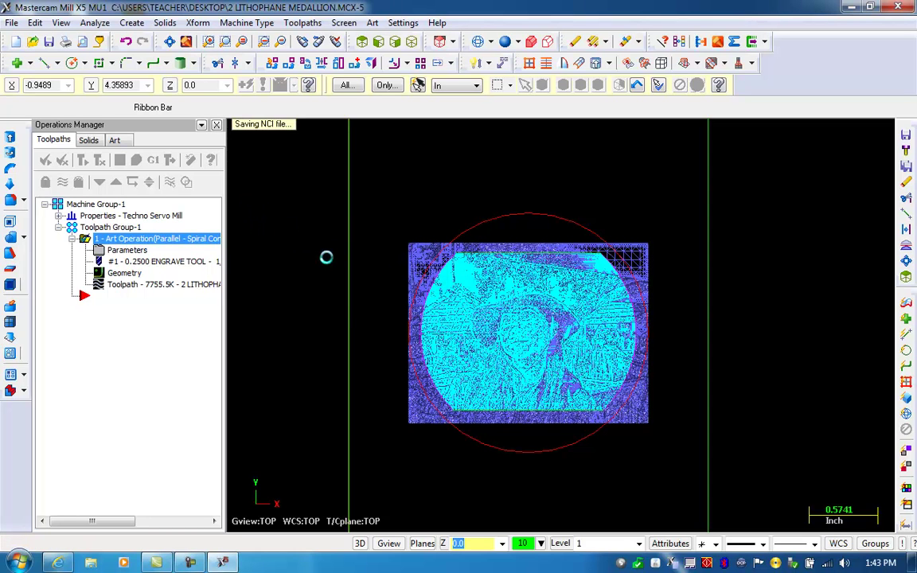
pyautogui.click(59, 216)
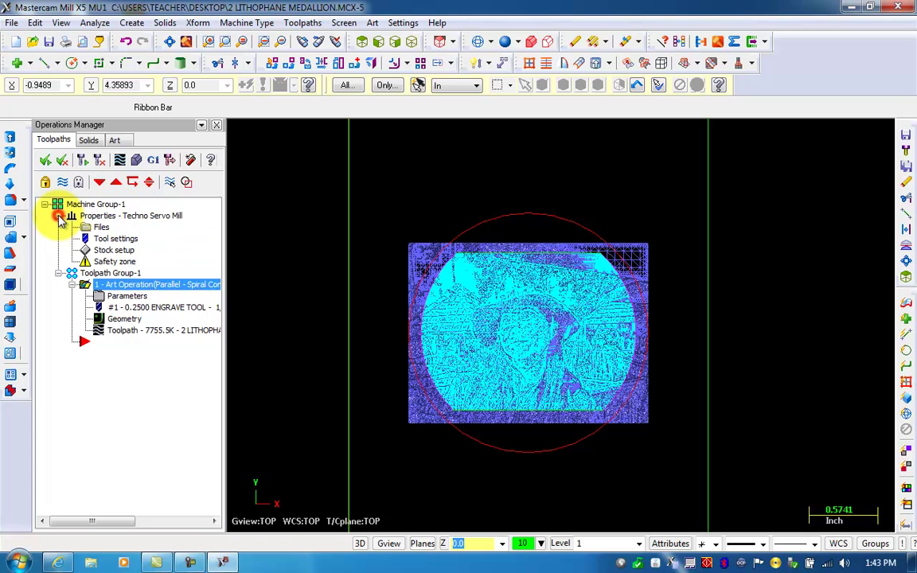
# Size the stock around all entities as a 7.0 by 3.0 block with .125 Z height.
pyautogui.click(118, 252)
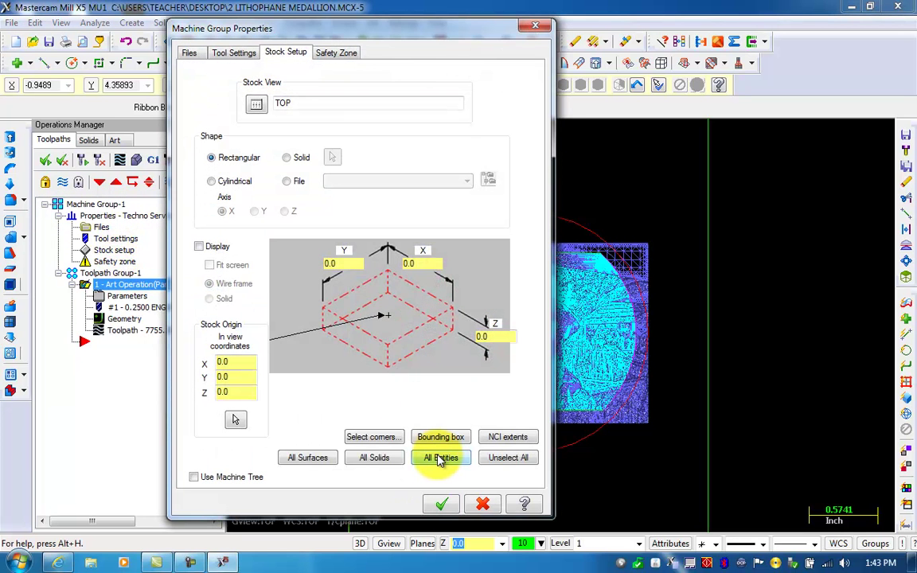
pyautogui.click(440, 459)
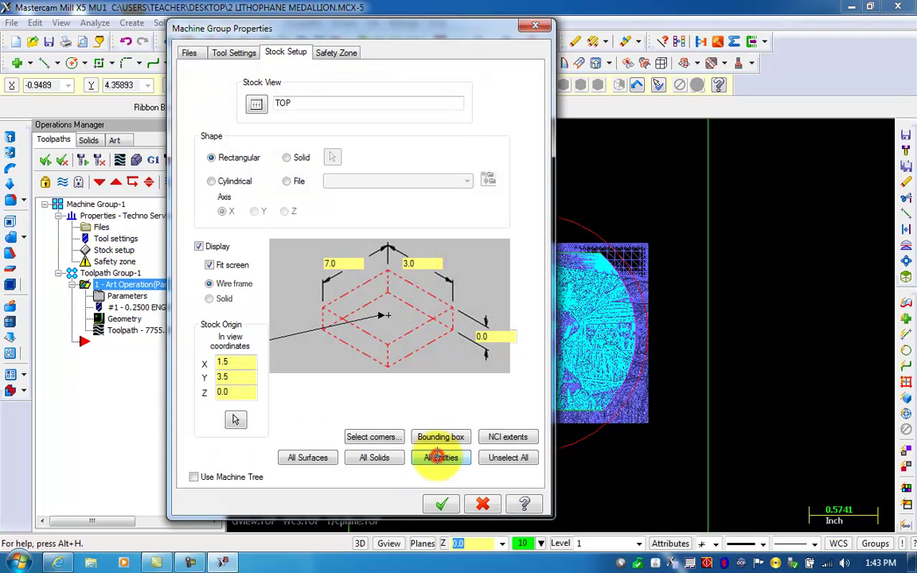
pyautogui.click(499, 338)
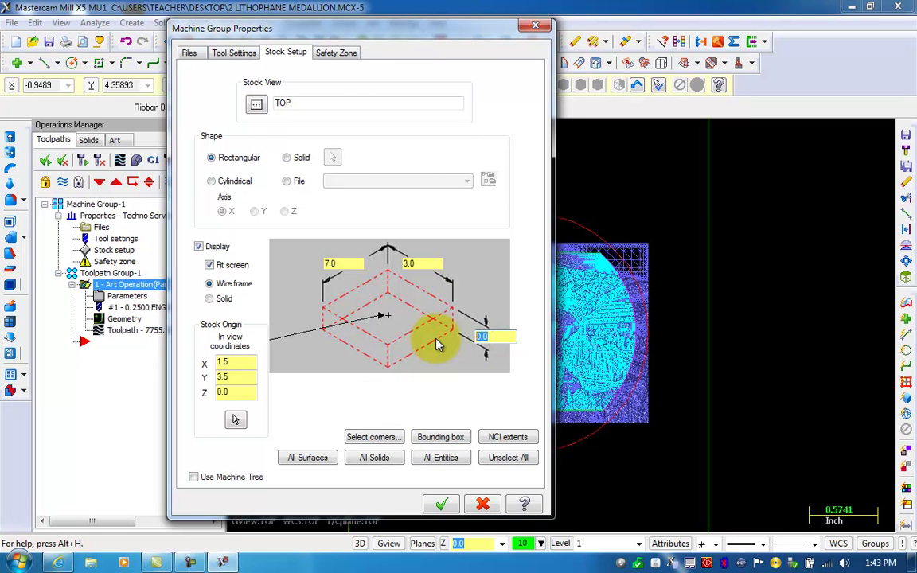
pyautogui.write('.125')
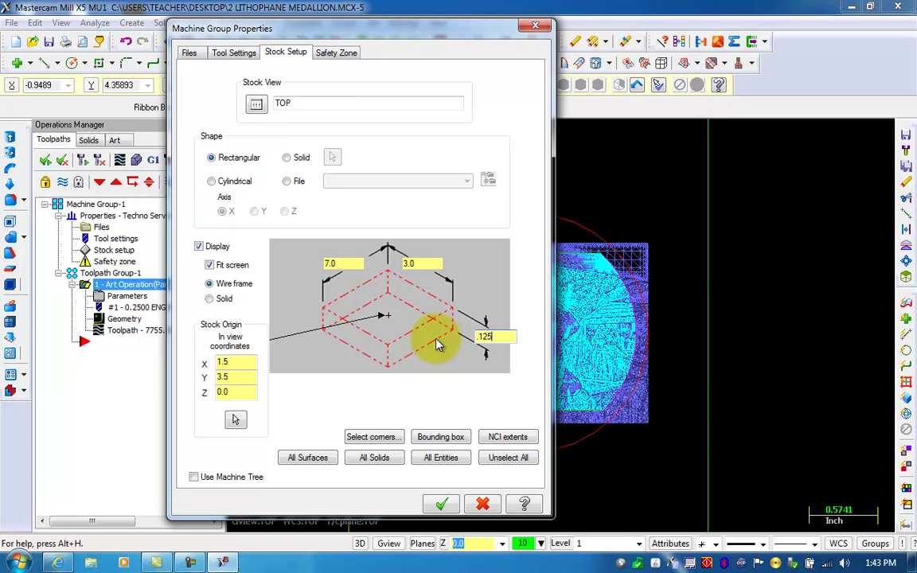
pyautogui.click(440, 507)
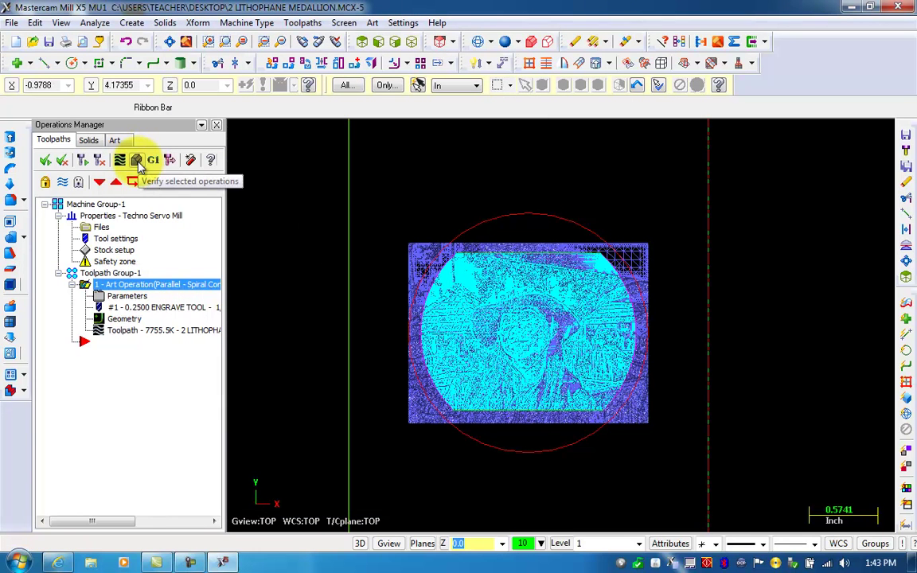
# Start Verify and show the uncut stock block in Isometric (WCS), fitted to the window.
pyautogui.click(137, 161)
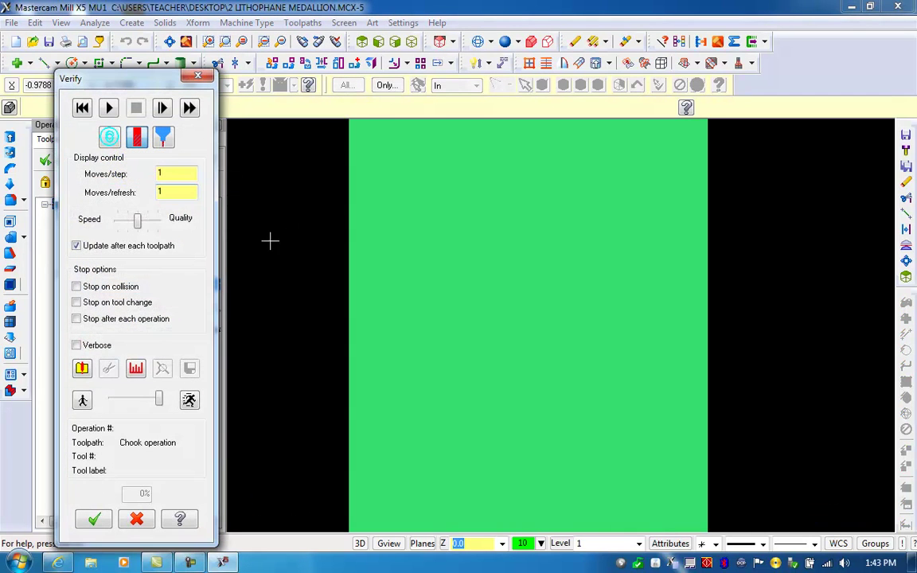
pyautogui.click(411, 42)
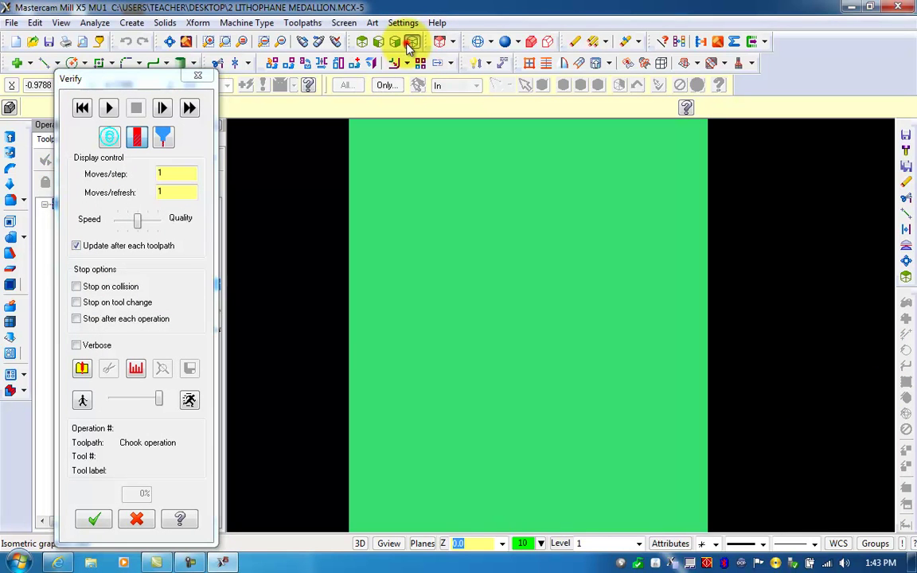
pyautogui.rightClick(299, 261)
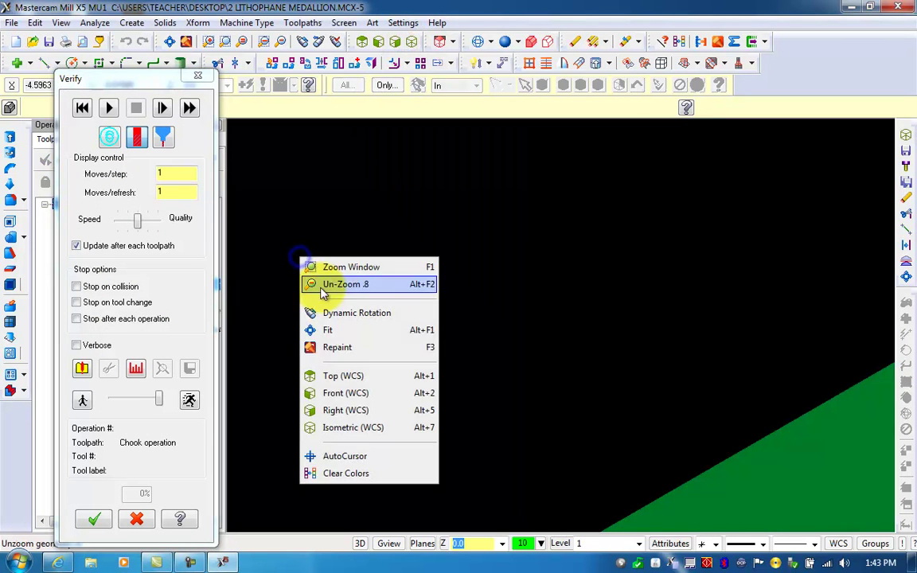
pyautogui.click(351, 428)
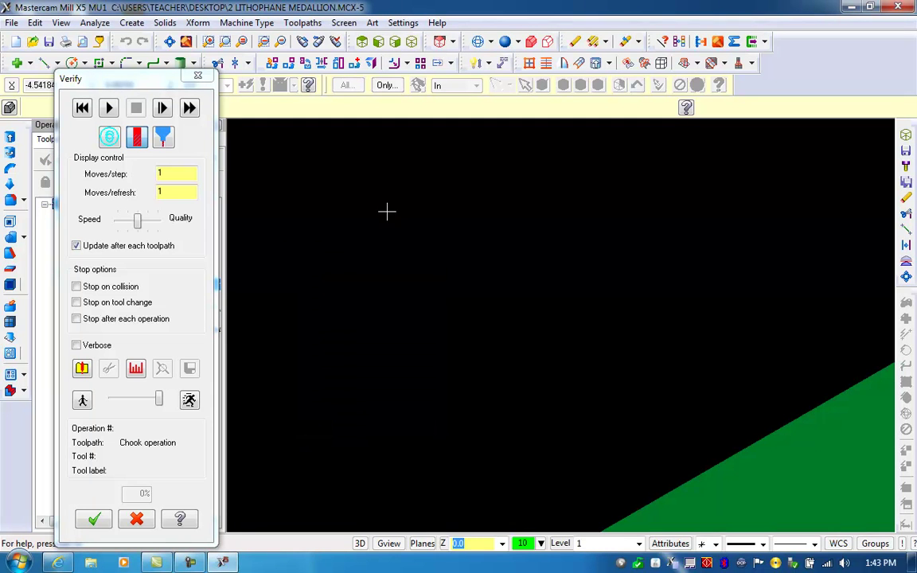
pyautogui.rightClick(334, 199)
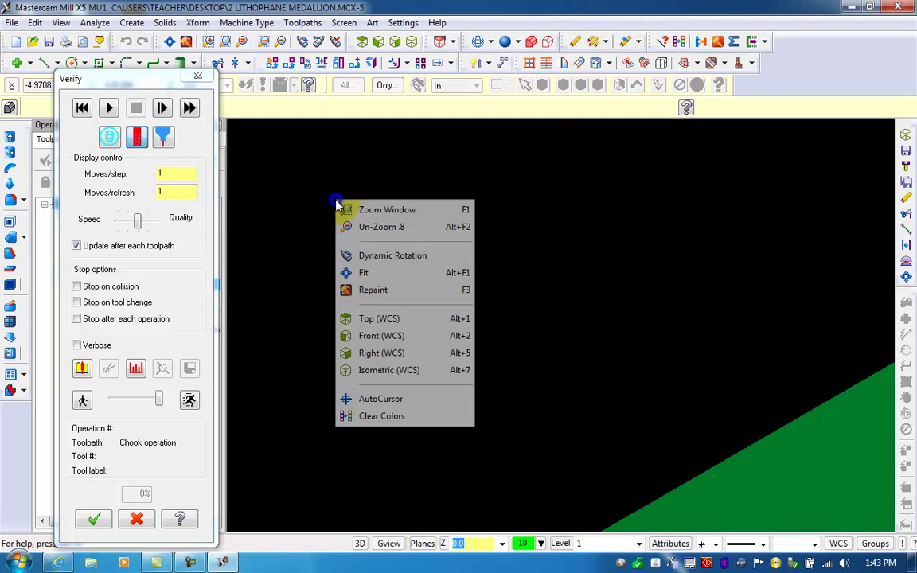
pyautogui.click(371, 278)
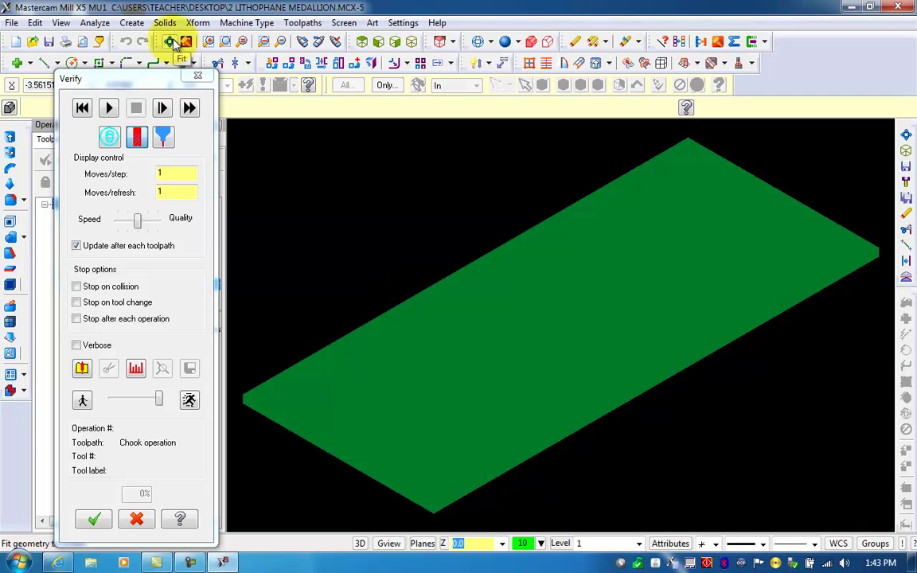
# Simulate the cut at 100 moves per refresh, stopping at about 21% after the outline groove.
pyautogui.click(109, 108)
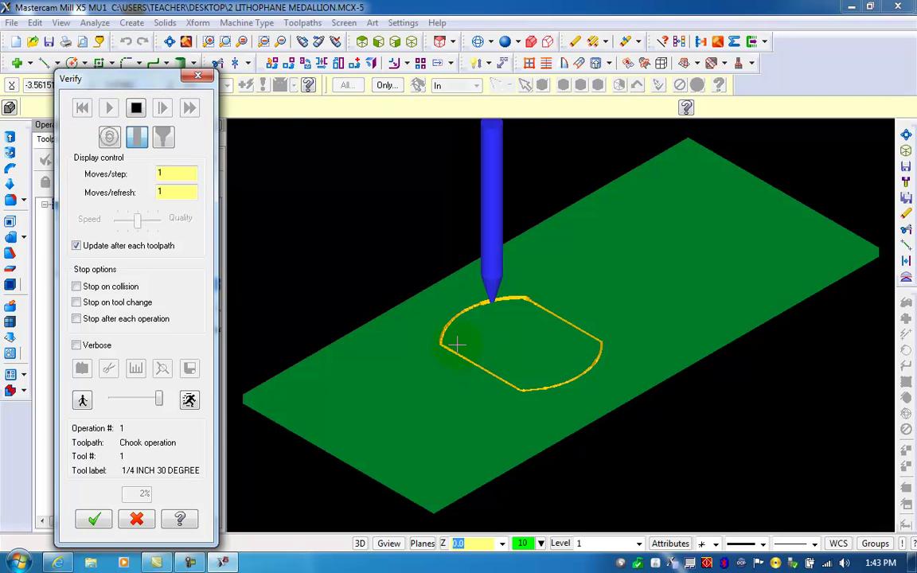
pyautogui.click(134, 109)
pyautogui.click(169, 191)
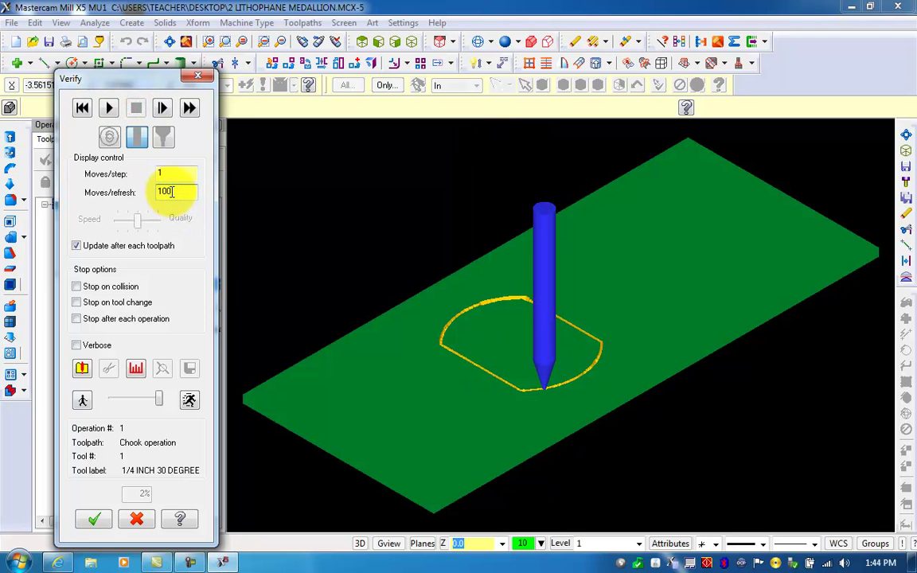
pyautogui.write('00')
pyautogui.click(109, 108)
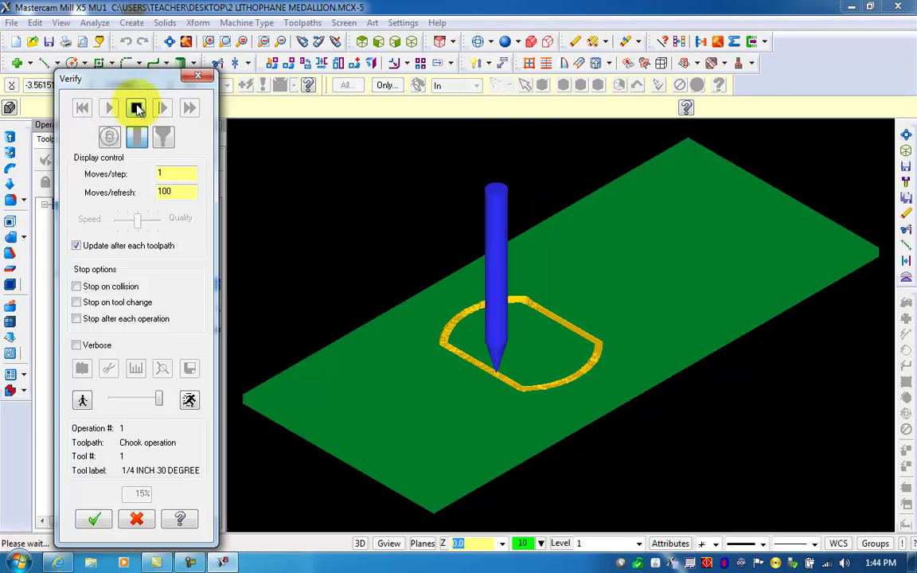
pyautogui.moveTo(111, 71); pyautogui.dragTo(117, 50)
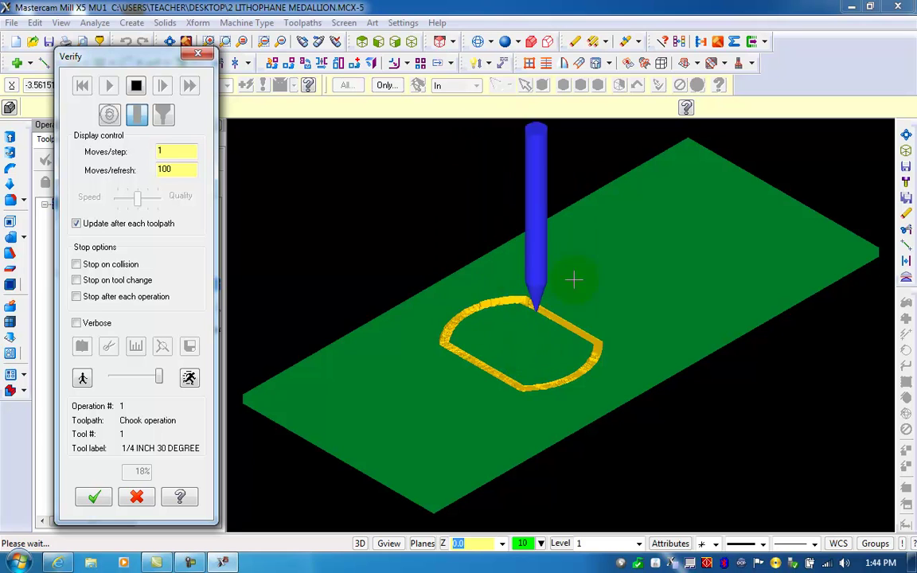
pyautogui.click(135, 86)
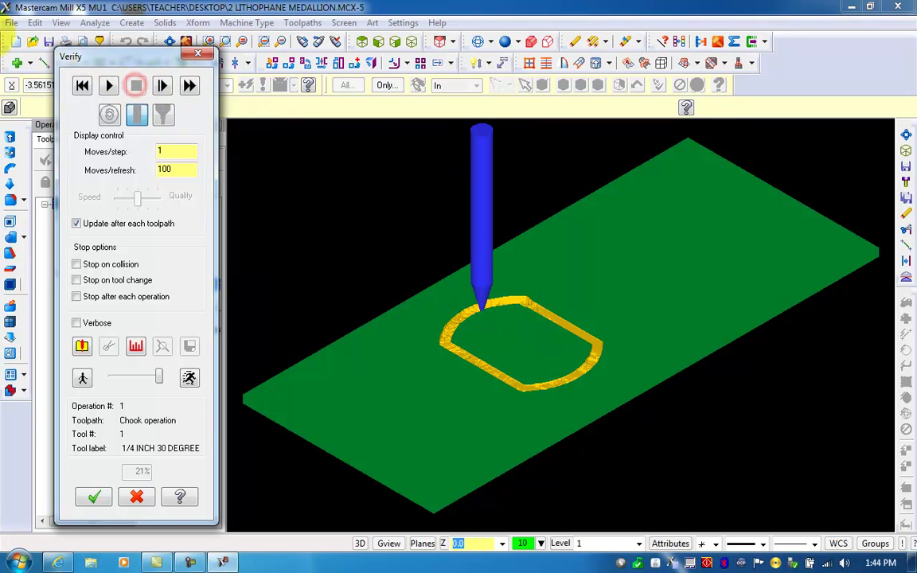
# Close Verify, switch to Top view, and bring up post processing for the art operation.
pyautogui.click(93, 497)
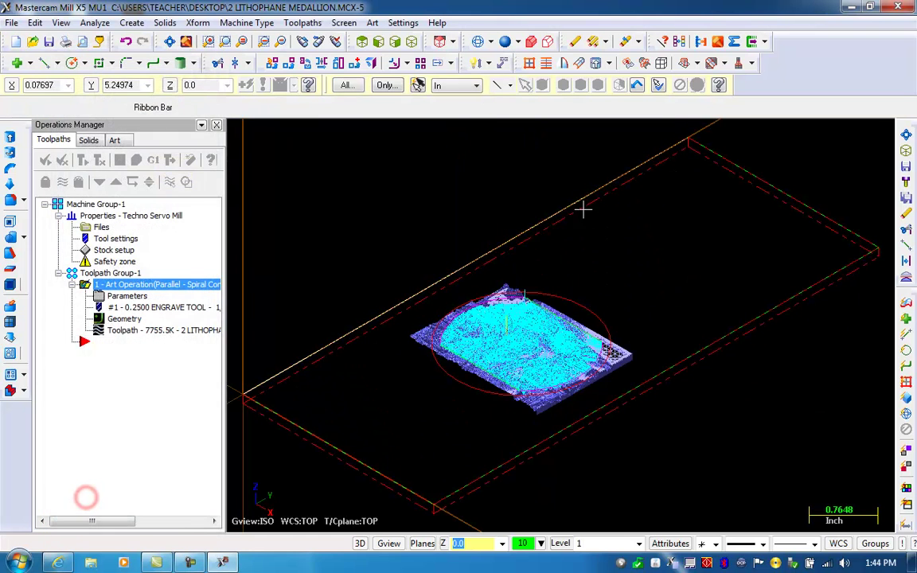
pyautogui.click(363, 42)
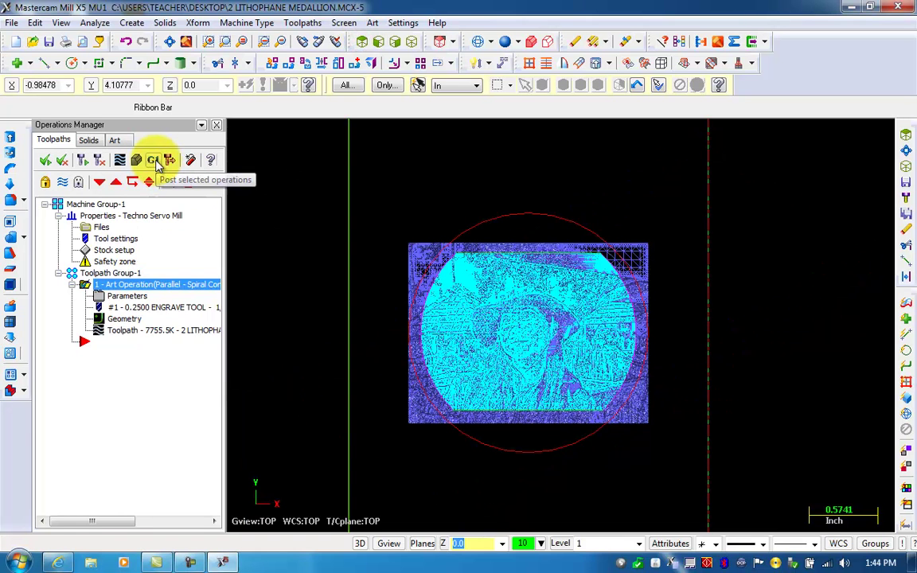
pyautogui.click(154, 160)
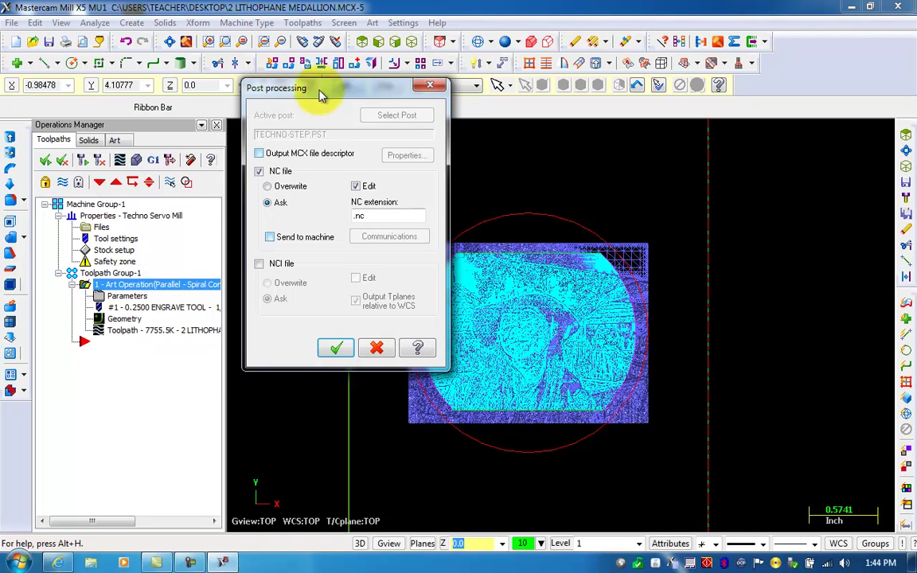
# Accept the TECHNO-STEP post settings and save the NC program as 2 LITHOPHANE MEDALLION.nc.
pyautogui.click(337, 349)
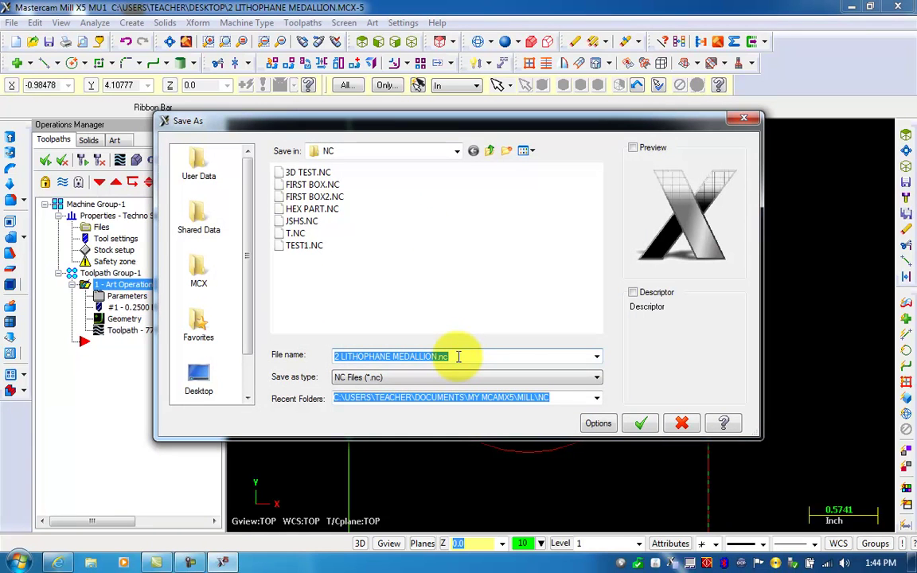
pyautogui.click(640, 424)
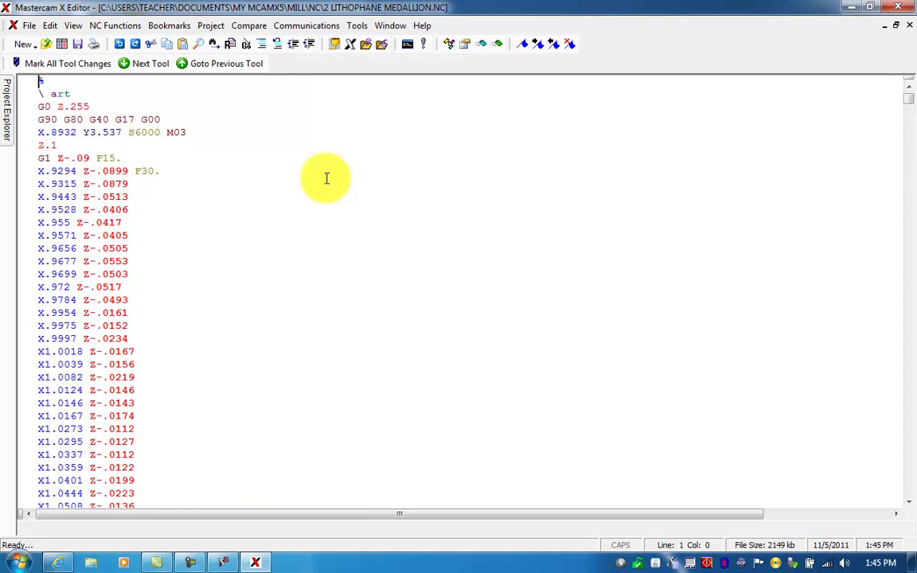
# Scroll through the generated G-code, then close Mastercam X Editor.
pyautogui.moveTo(910, 106); pyautogui.dragTo(904, 77)
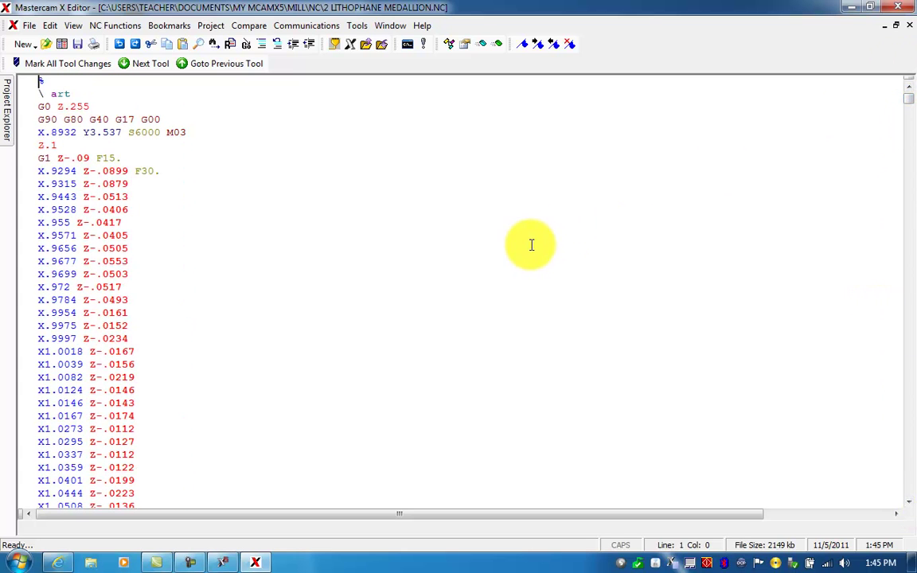
pyautogui.click(898, 8)
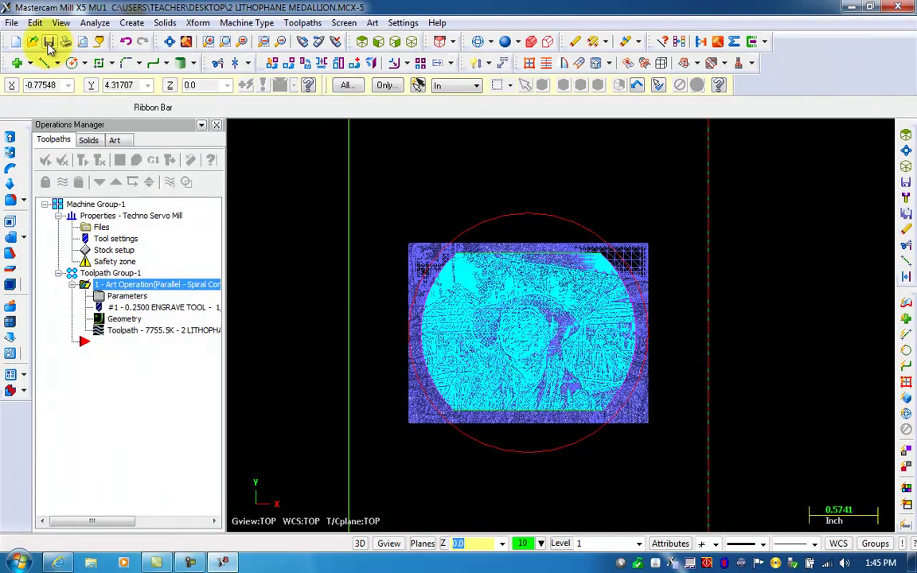
# Save the medallion file with its spiral-contained art toolpath and .125-inch stock setup.
pyautogui.click(49, 42)
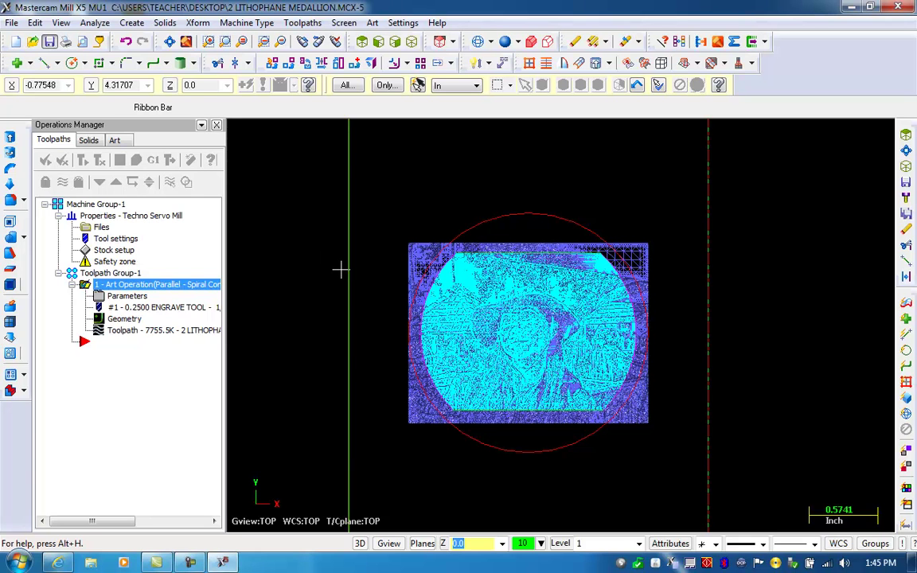
pyautogui.click(191, 562)
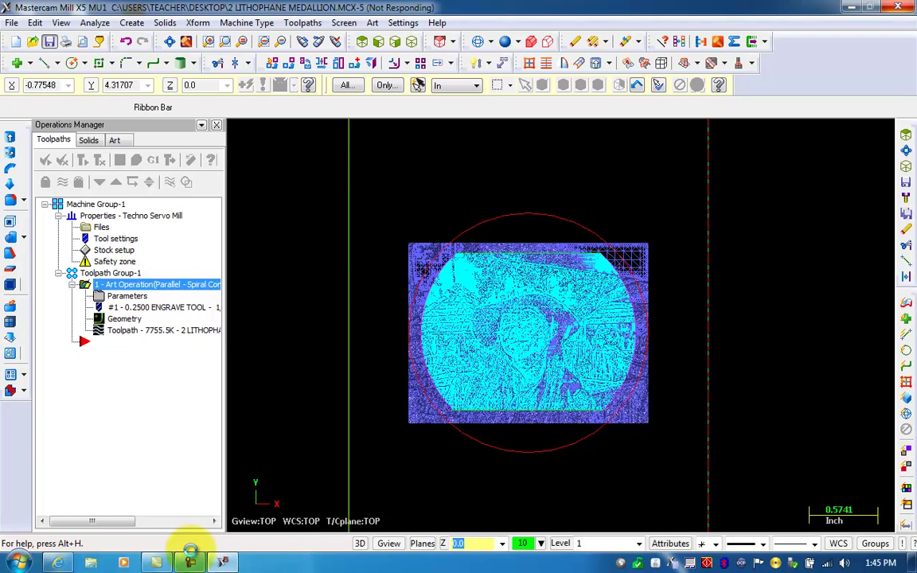
pyautogui.moveTo(191, 563)
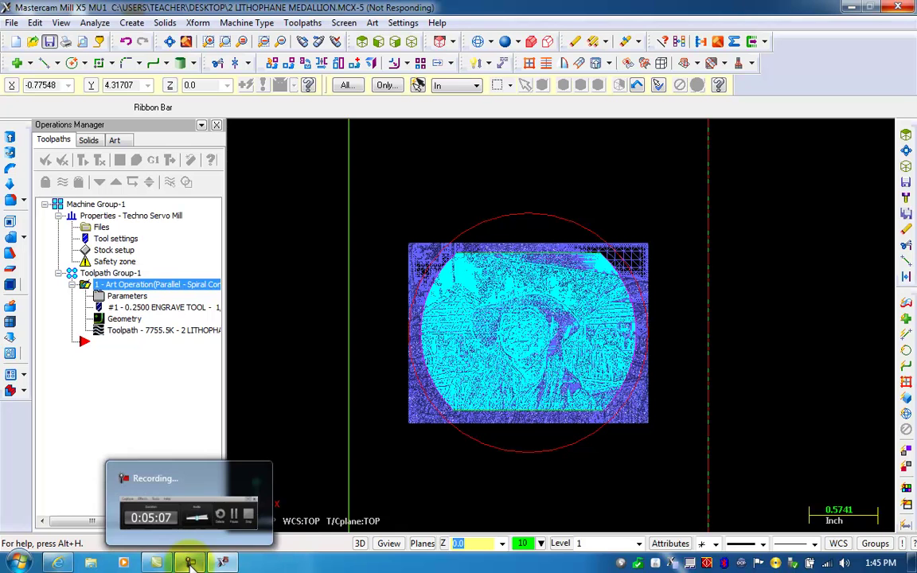